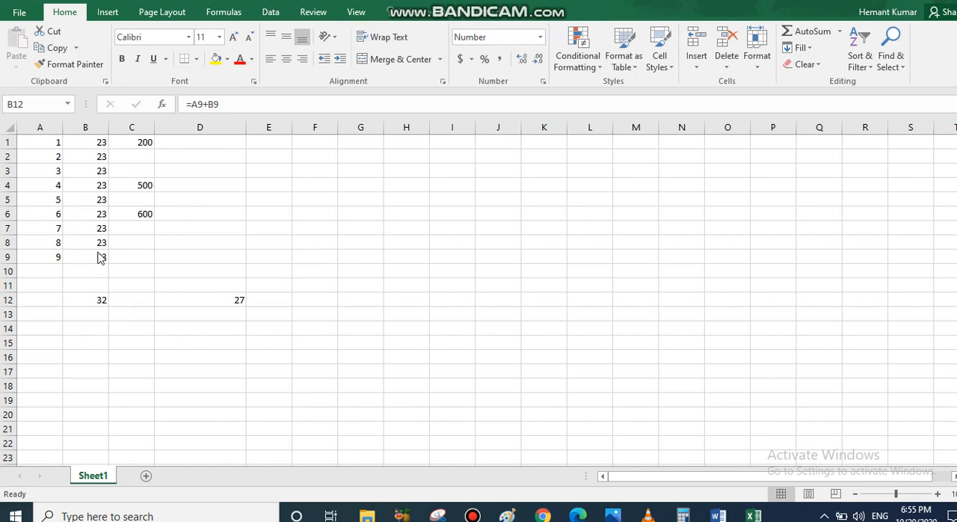
Clear the formula from cell B12.
key("F2")
left_click(359, 226)
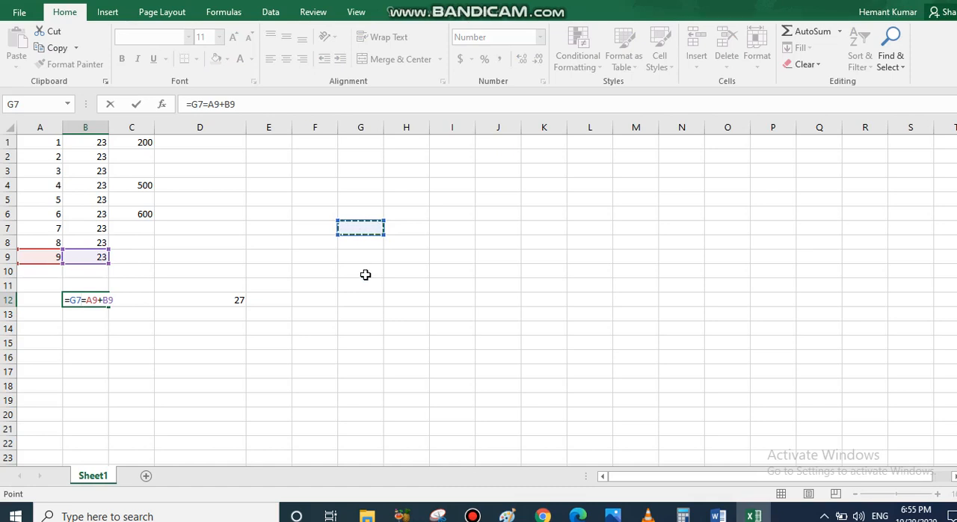
key("Down")
key("Down")
left_click_drag(110, 300, 66, 299)
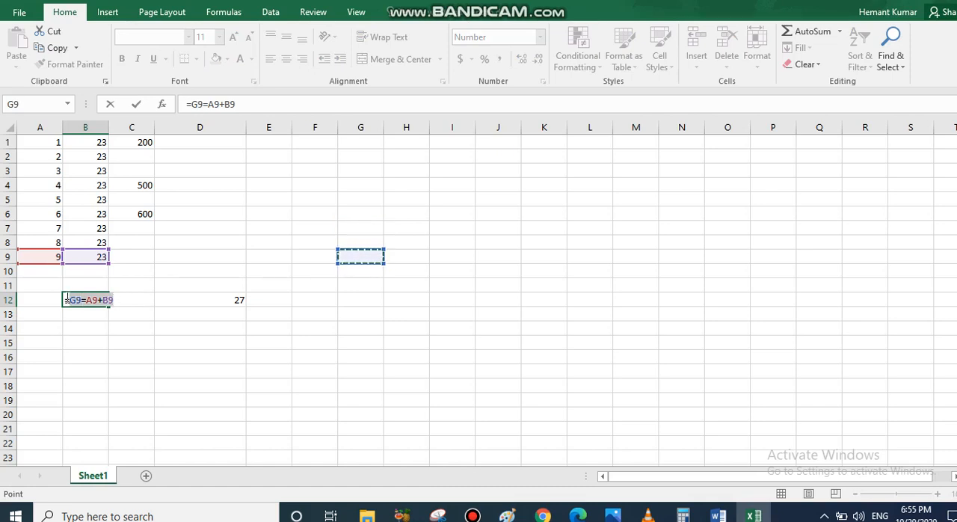
key("BackSpace")
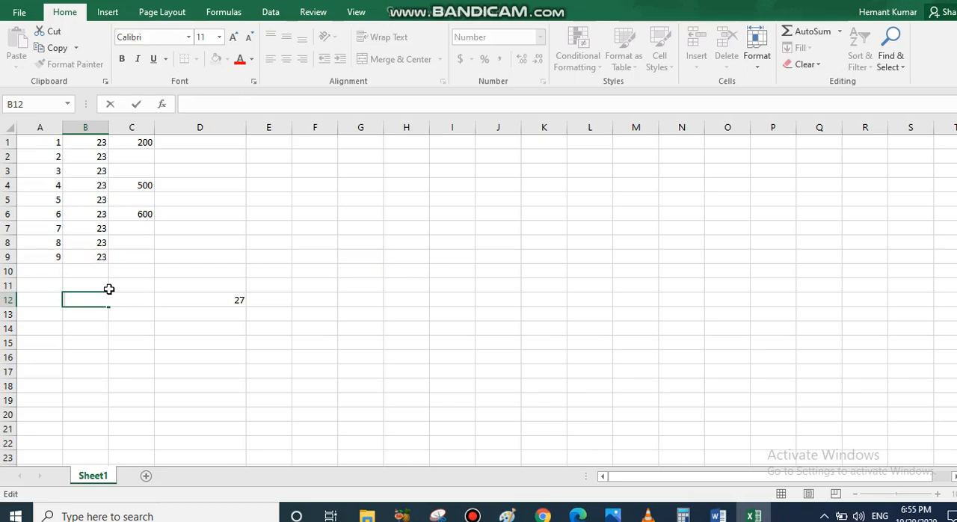
Enter the formula =A1+B1 in cell F8 to add the first values of columns A and B.
left_click(313, 245)
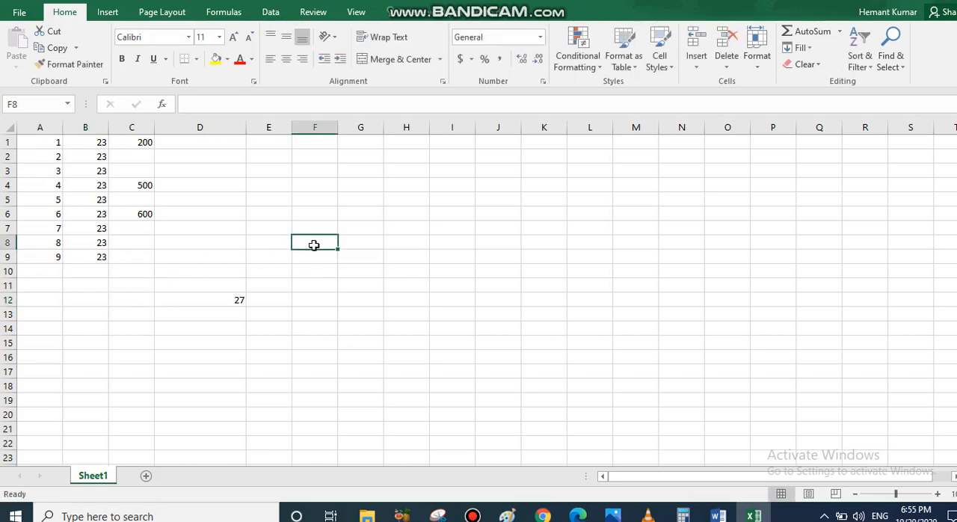
type("=")
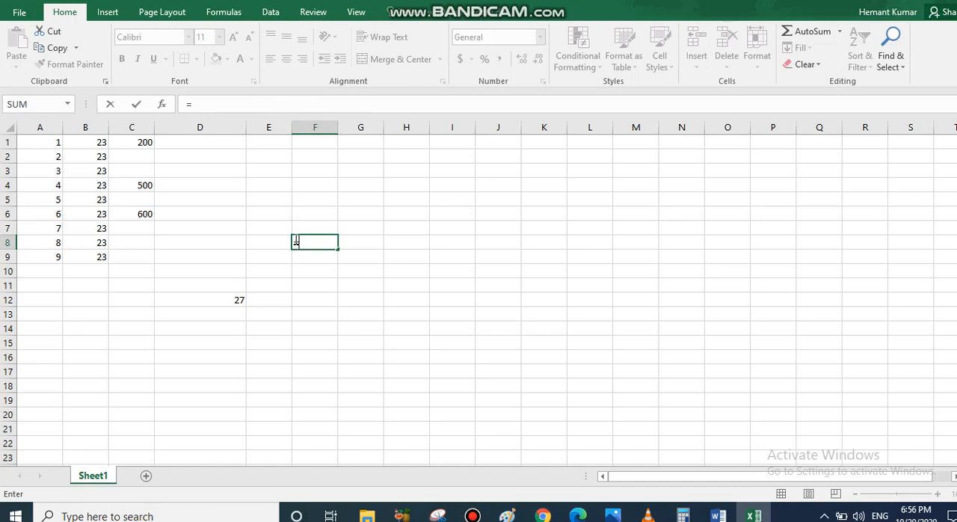
left_click(39, 145)
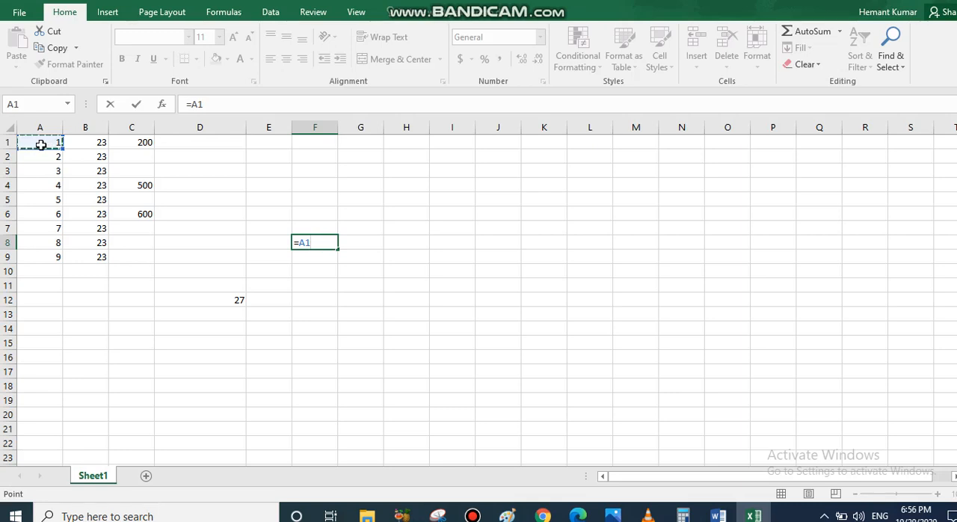
type("+")
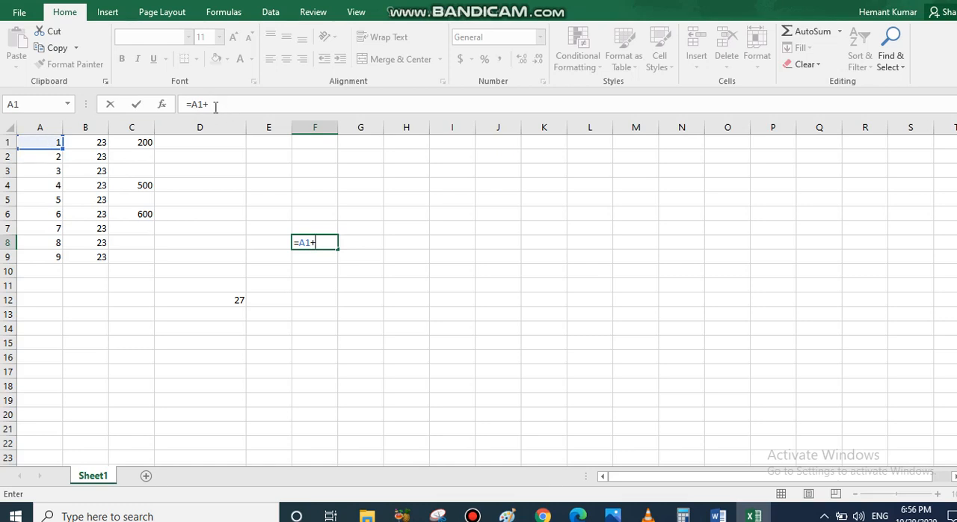
left_click(88, 144)
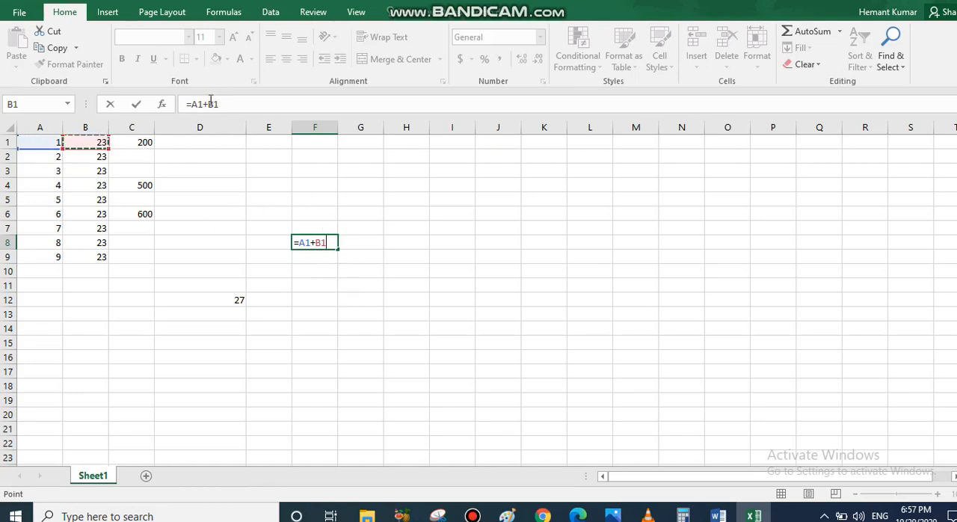
left_click_drag(228, 103, 185, 101)
left_click(247, 104)
key("Return")
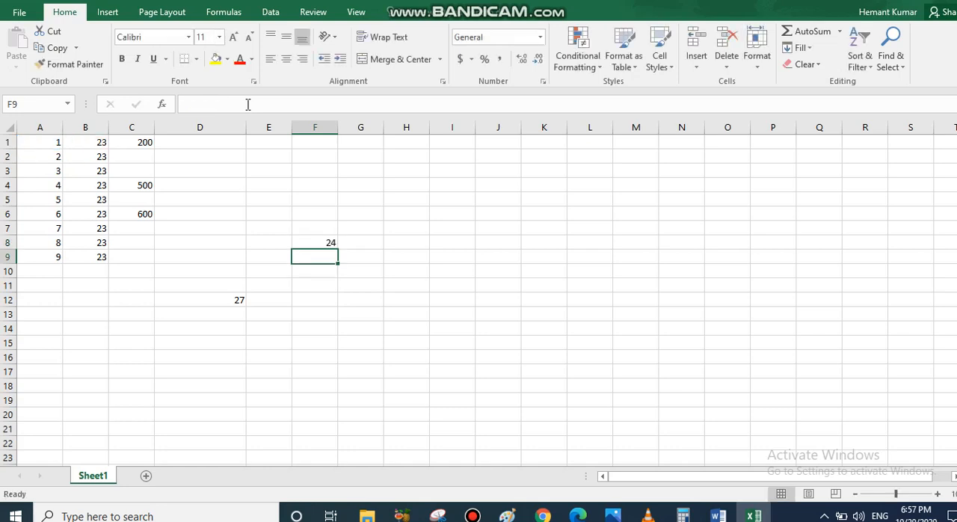
Check the formula in F8 against its source cells A1 and B1, and change A1 to 5 to test recalculation.
left_click(319, 245)
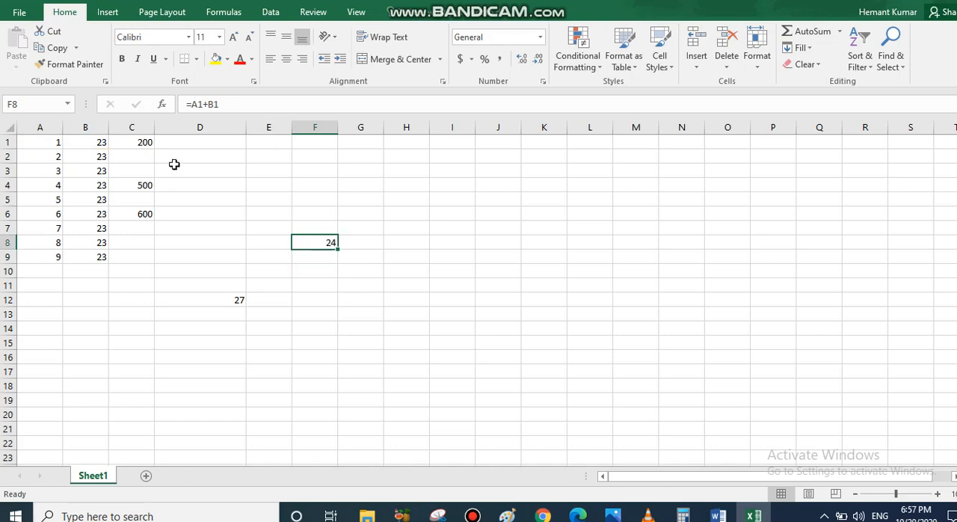
left_click_drag(42, 143, 77, 144)
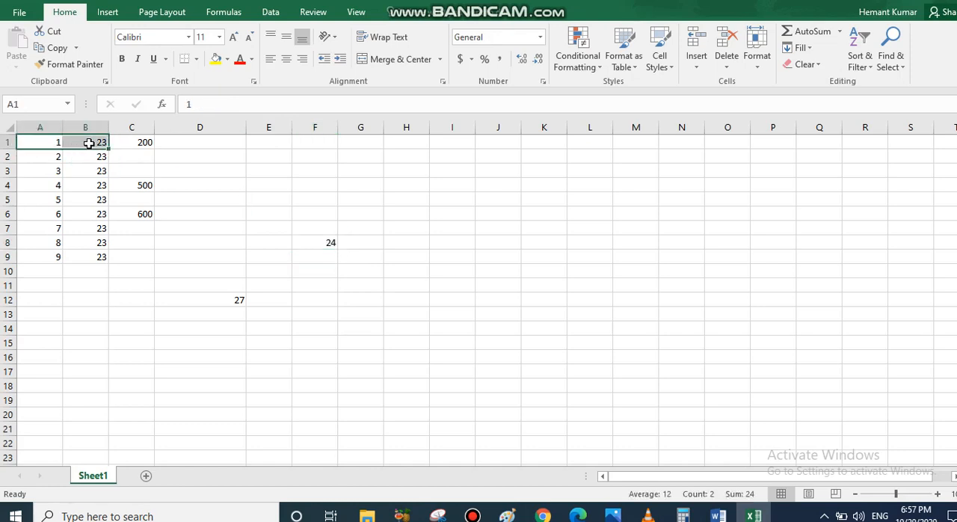
left_click(319, 241)
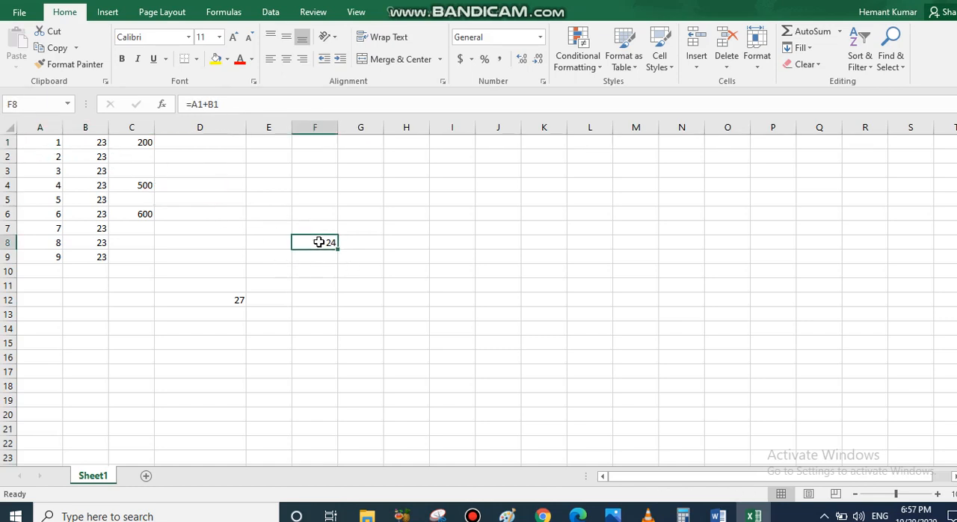
left_click(38, 143)
type("5")
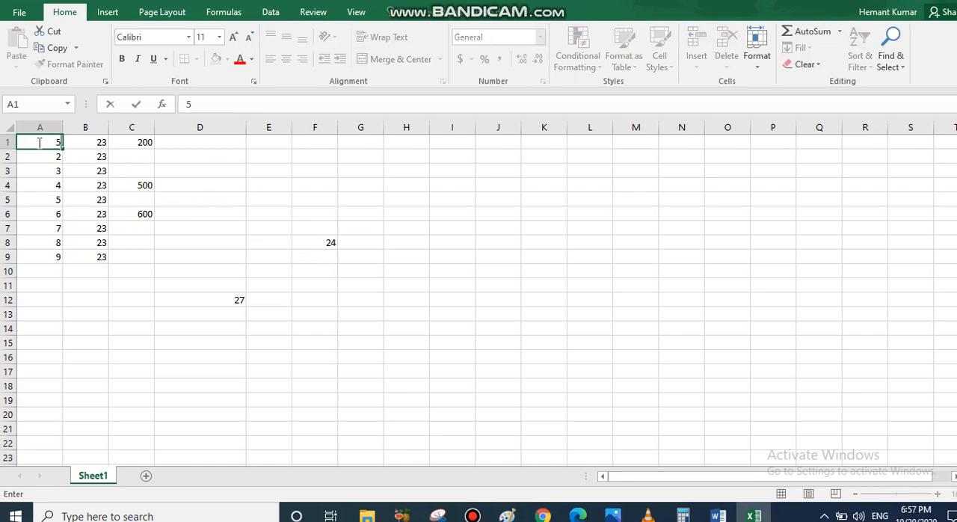
left_click(256, 184)
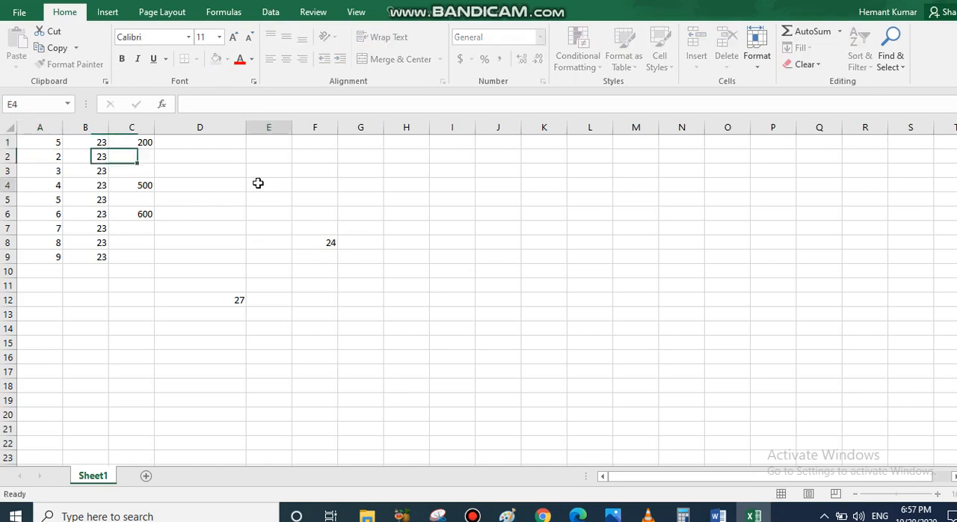
left_click(320, 244)
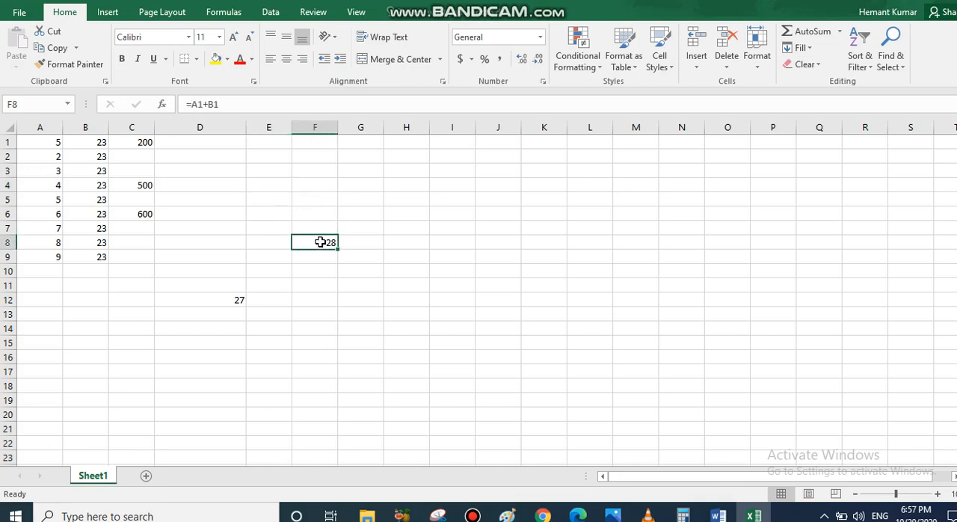
Review A1 and B1 alongside F8, then set A1 to 7 and recheck the sum in F8.
left_click(34, 145)
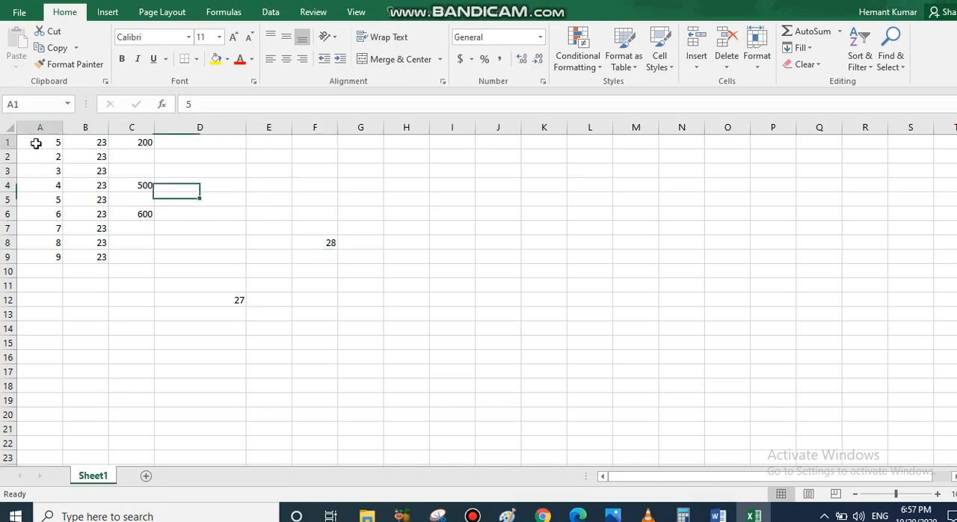
left_click(91, 145)
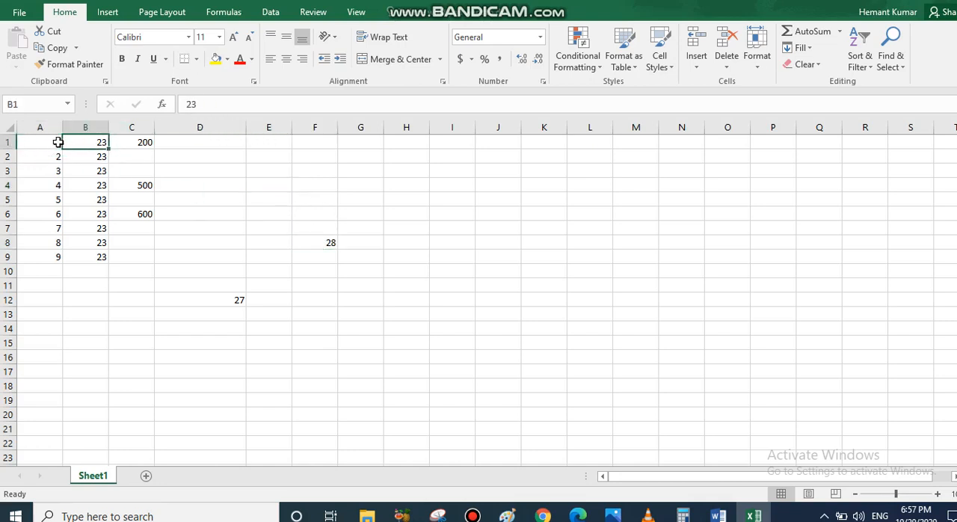
left_click(63, 144)
left_click(86, 143)
left_click(54, 143)
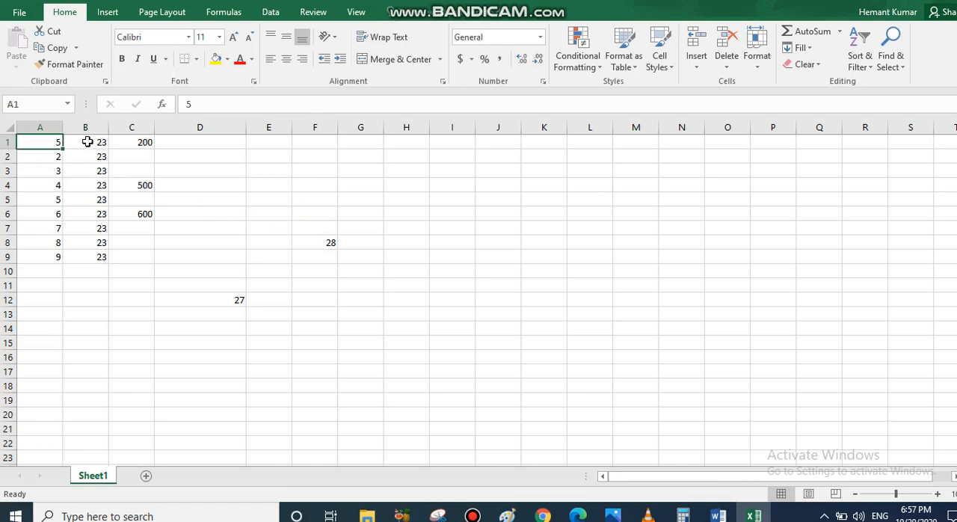
left_click(312, 243)
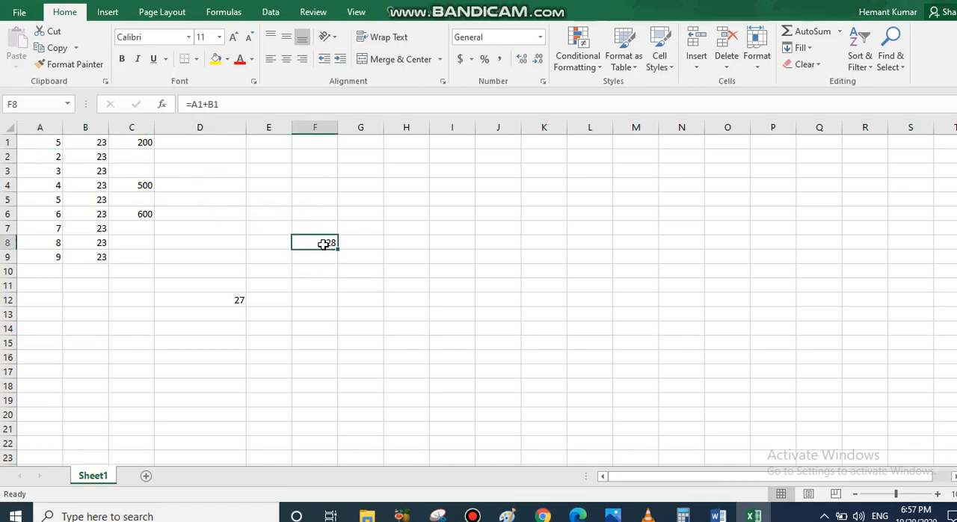
left_click(54, 144)
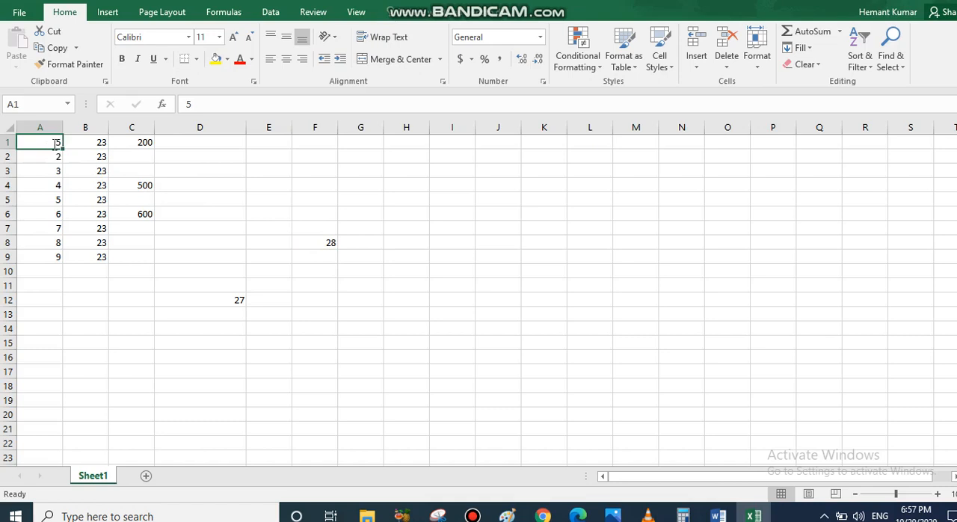
type("7")
left_click(329, 243)
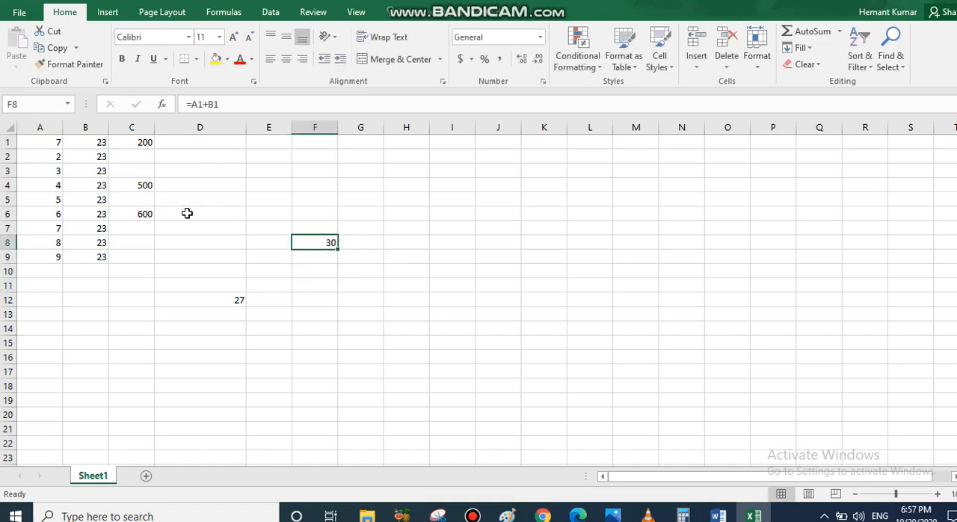
Set cell B1 to 33 and check the recalculated sum in F8.
left_click(90, 143)
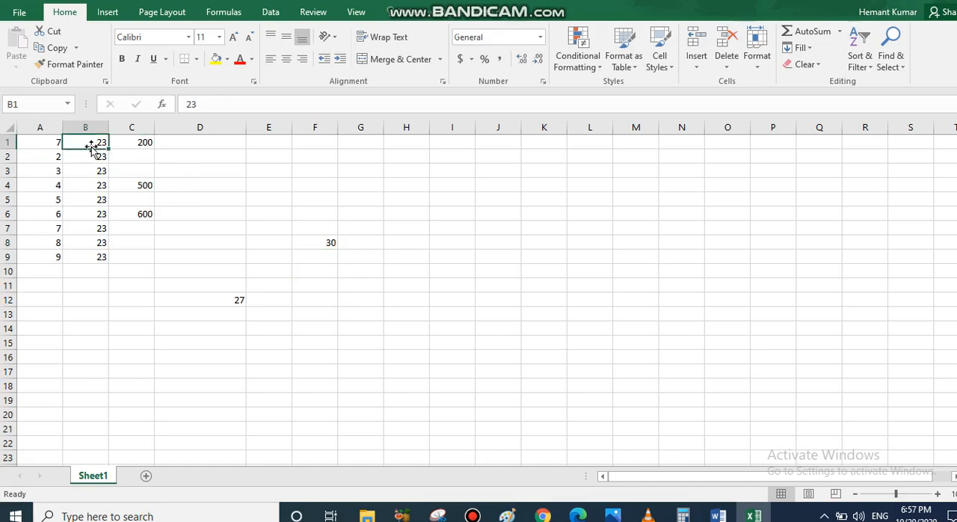
type("33")
key("Return")
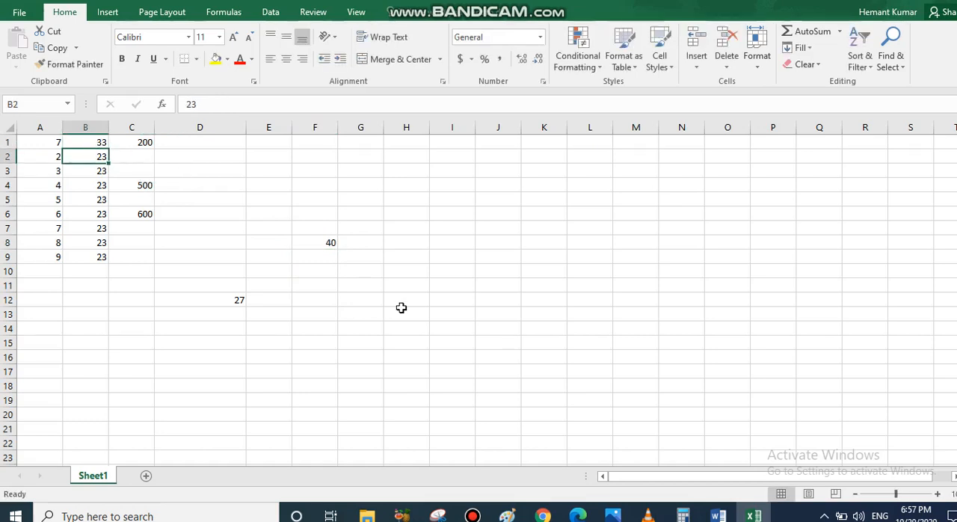
left_click(322, 245)
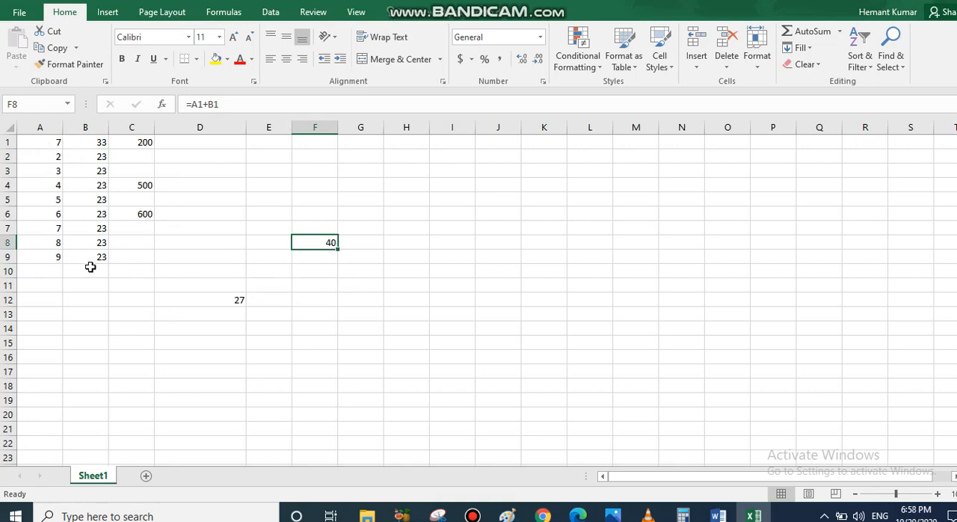
Enter the formula =C4+C6 in cell C8 to add two non-adjacent values of column C.
left_click(128, 243)
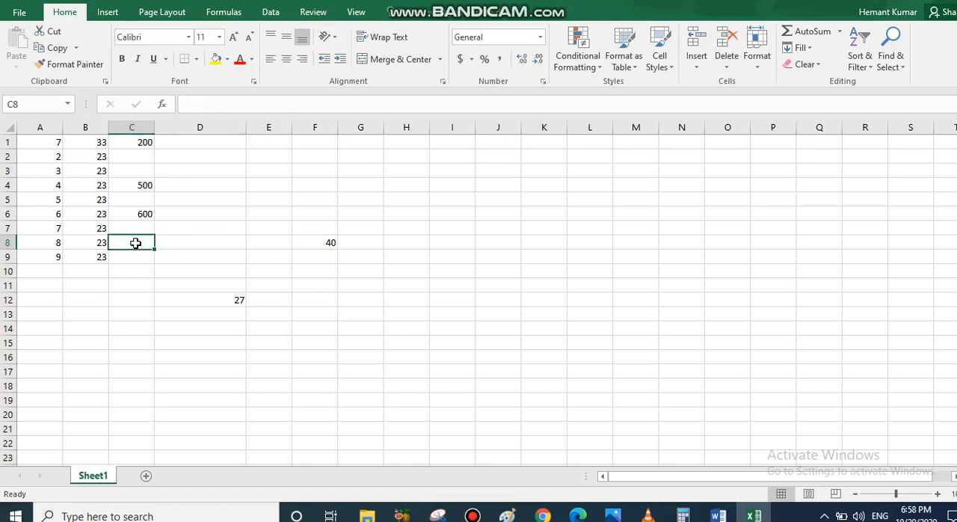
type("=")
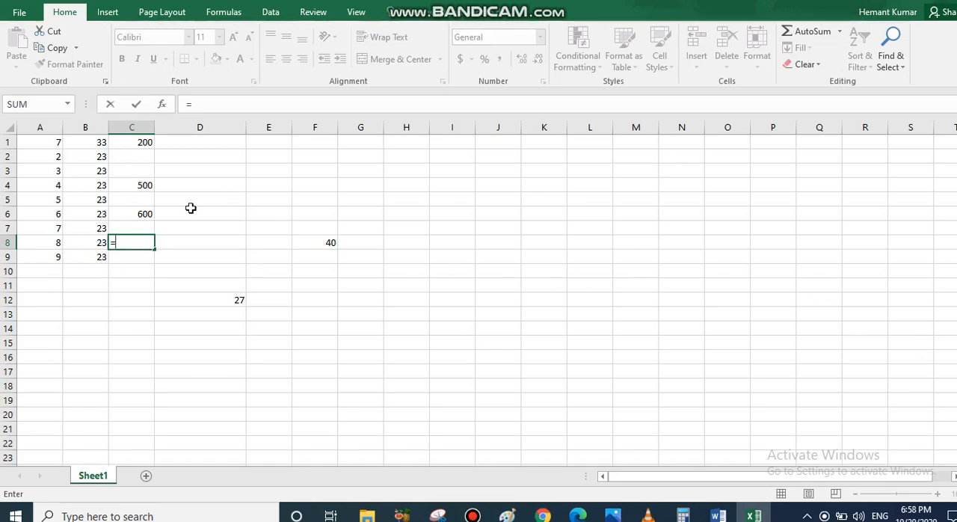
left_click(134, 185)
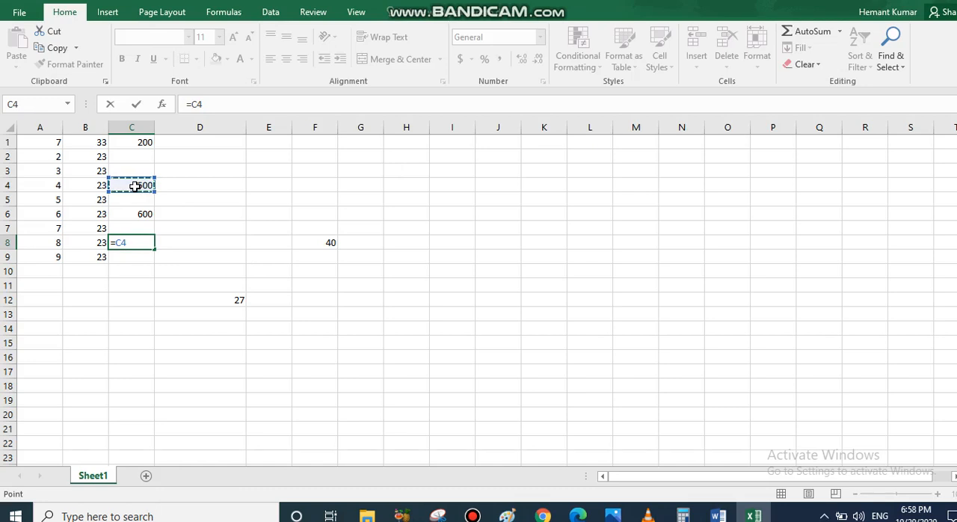
type("+")
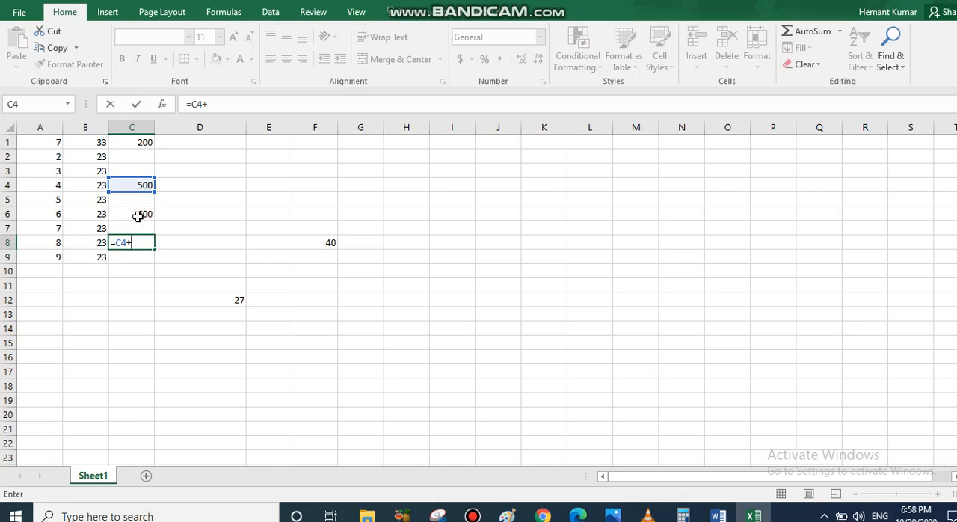
left_click(139, 215)
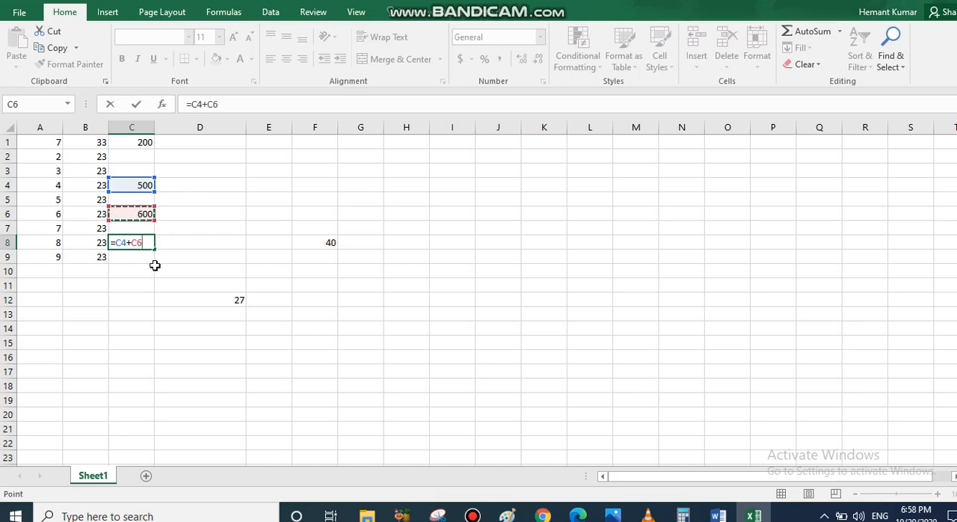
left_click_drag(217, 104, 181, 105)
left_click(244, 105)
key("Return")
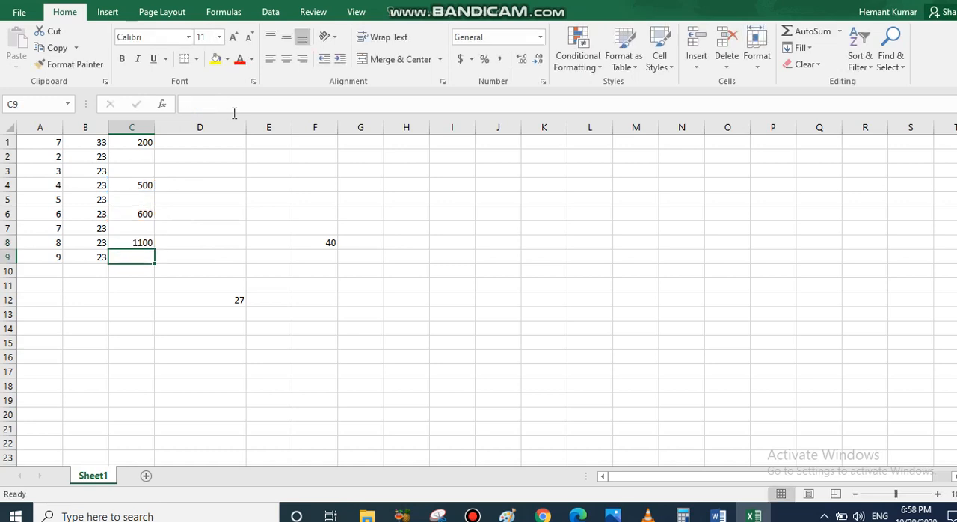
Set cell C4 to 600 and check the recalculated sum in C8.
left_click(136, 242)
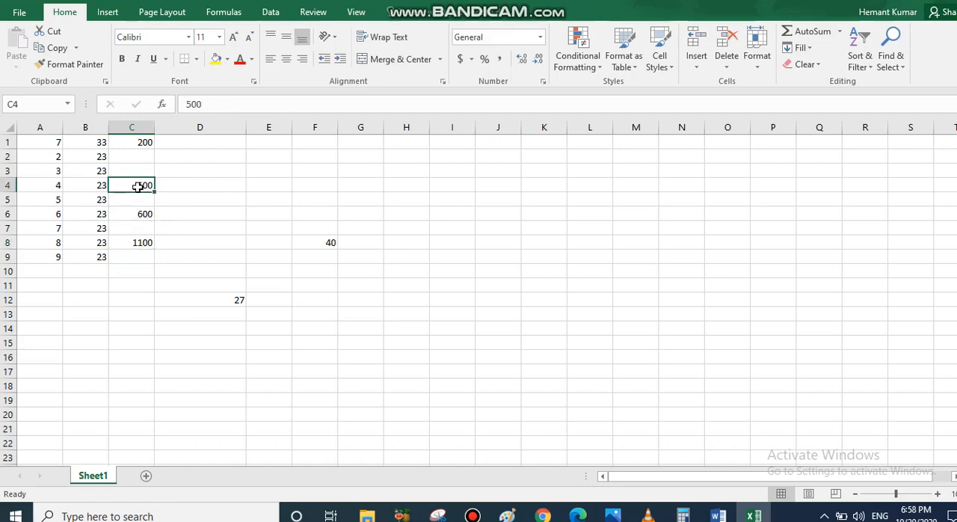
type("6")
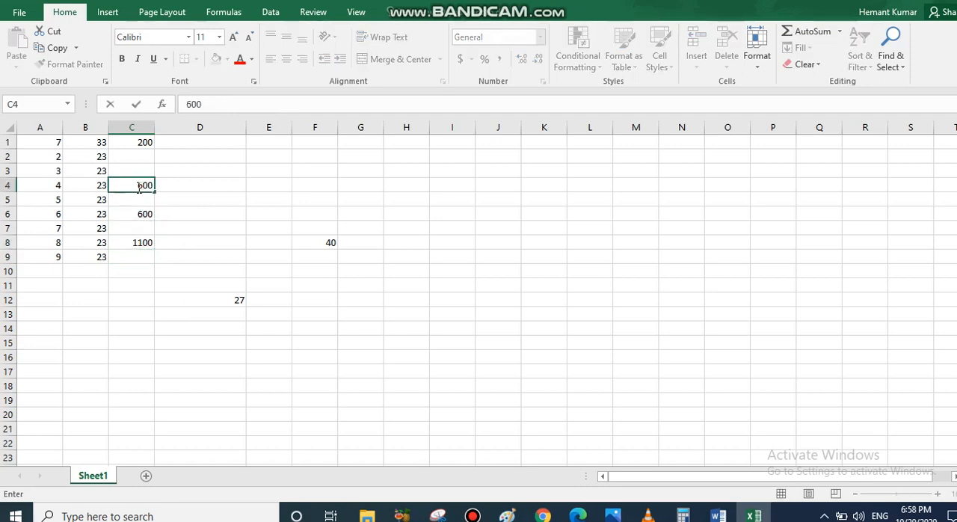
key("Return")
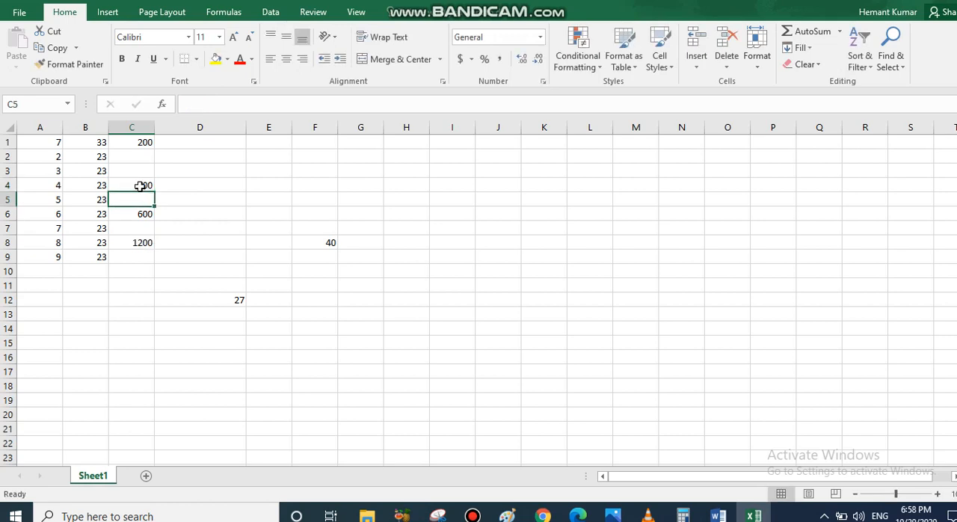
left_click(135, 238)
Set cell C6 to 800 and check the recalculated sum in C8.
left_click(143, 217)
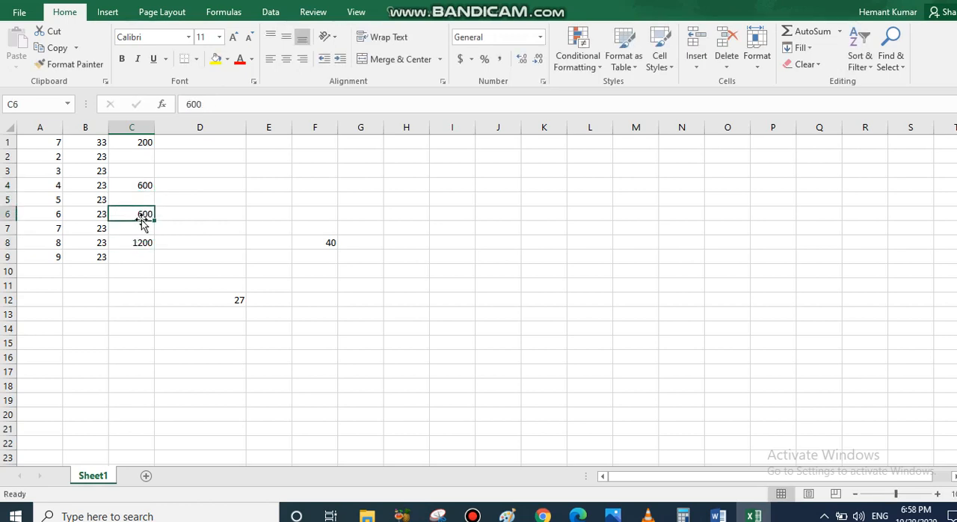
type("8")
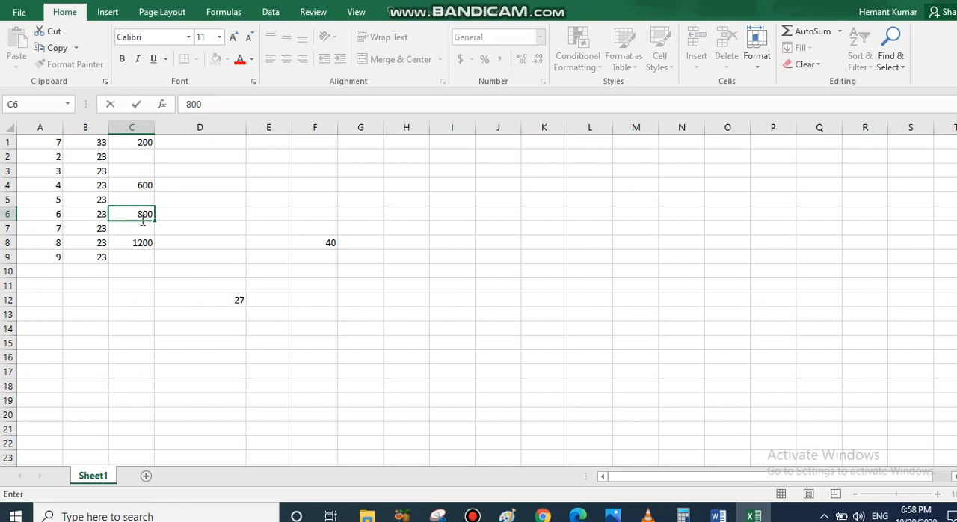
type("00")
key("Return")
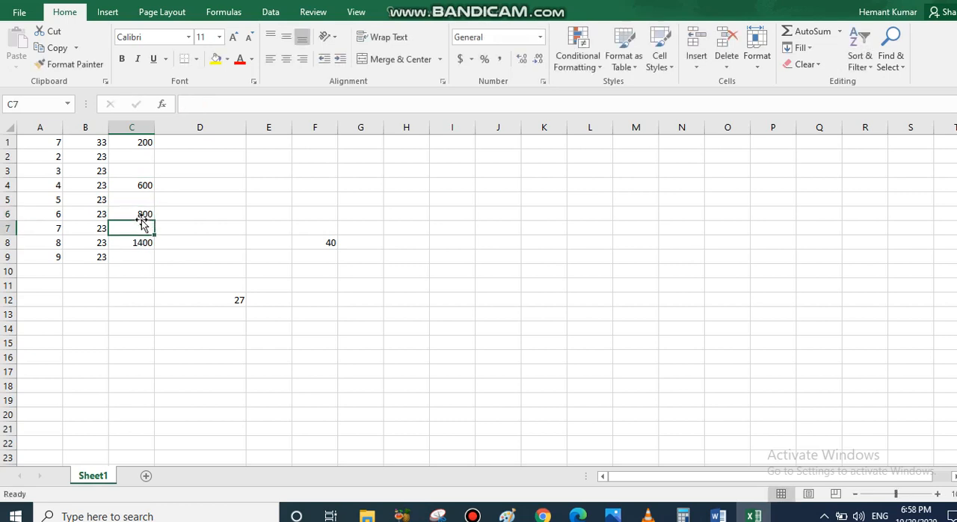
left_click(135, 245)
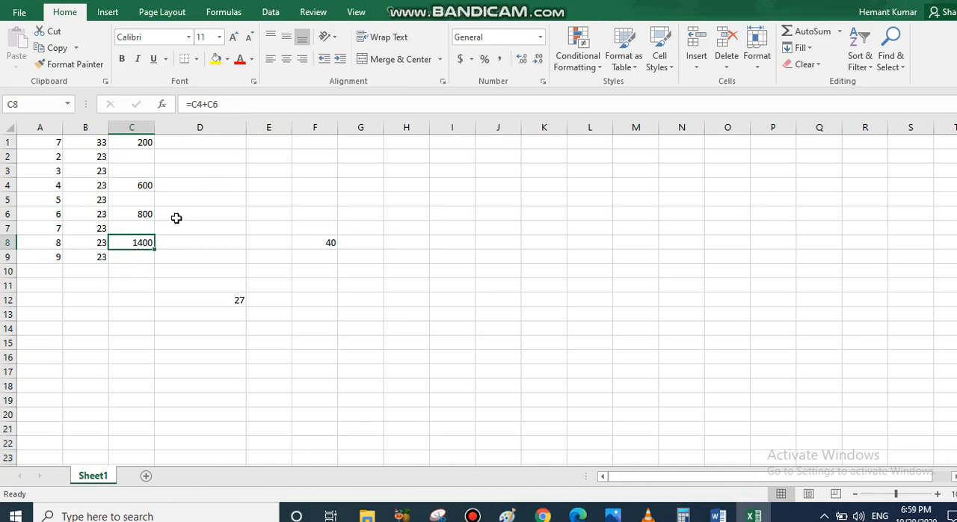
left_click(192, 199)
left_click(310, 184)
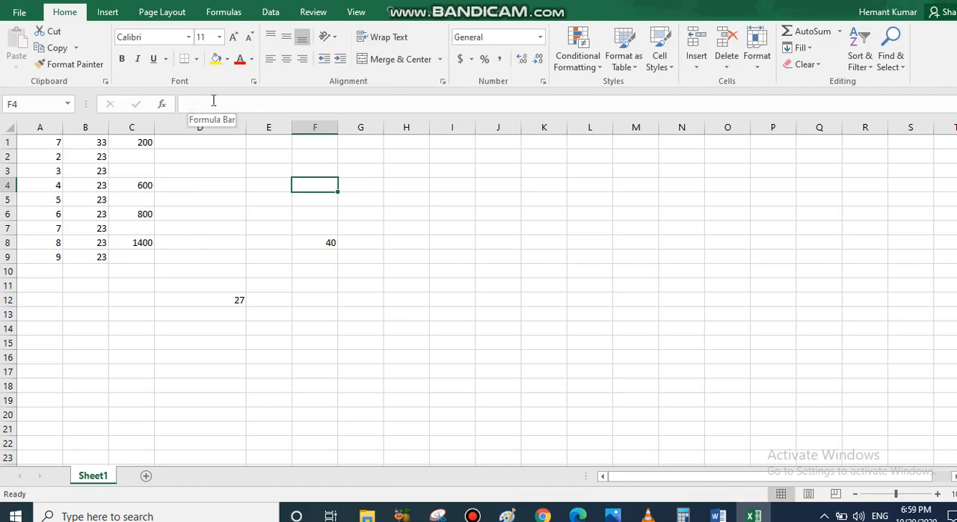
Review the formula =C4+C6 in cell C8, then delete it to leave the cell empty.
left_click(135, 242)
left_click_drag(222, 105, 186, 104)
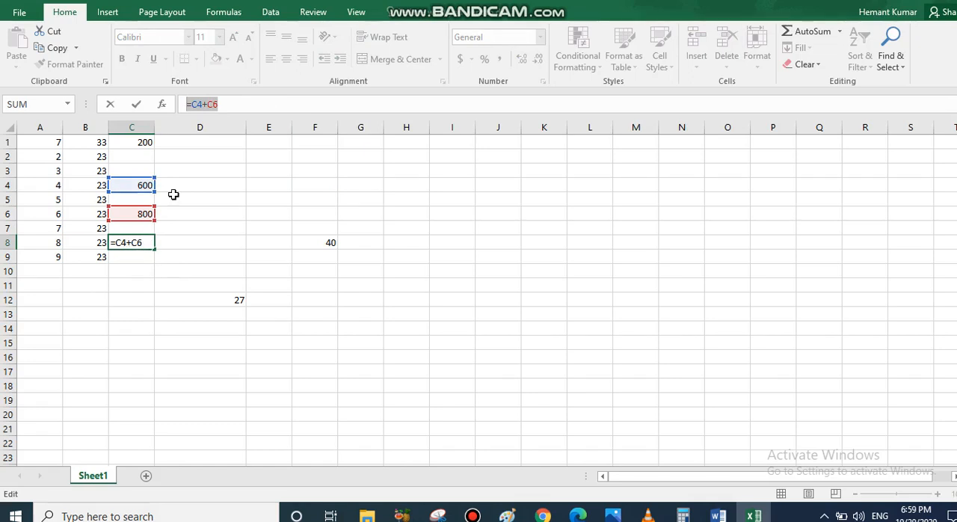
left_click(231, 104)
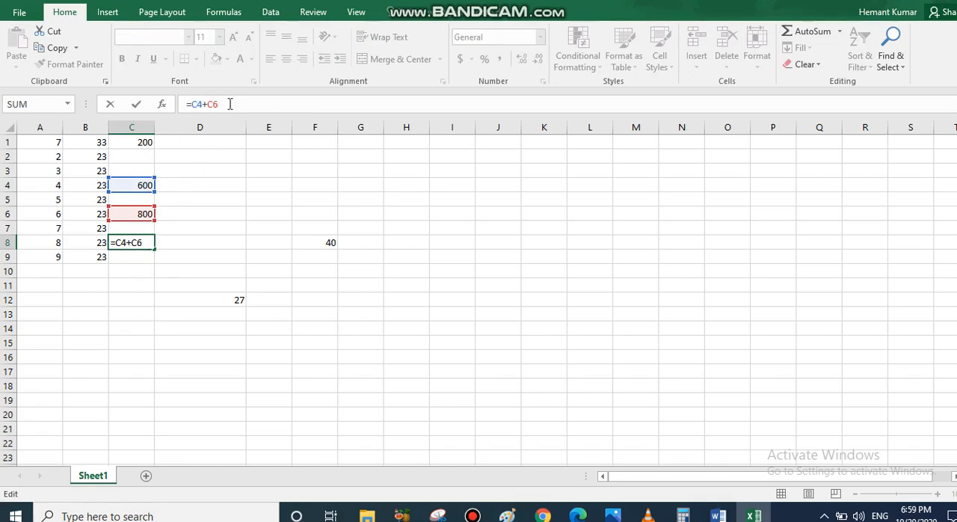
left_click_drag(230, 104, 159, 106)
key("BackSpace")
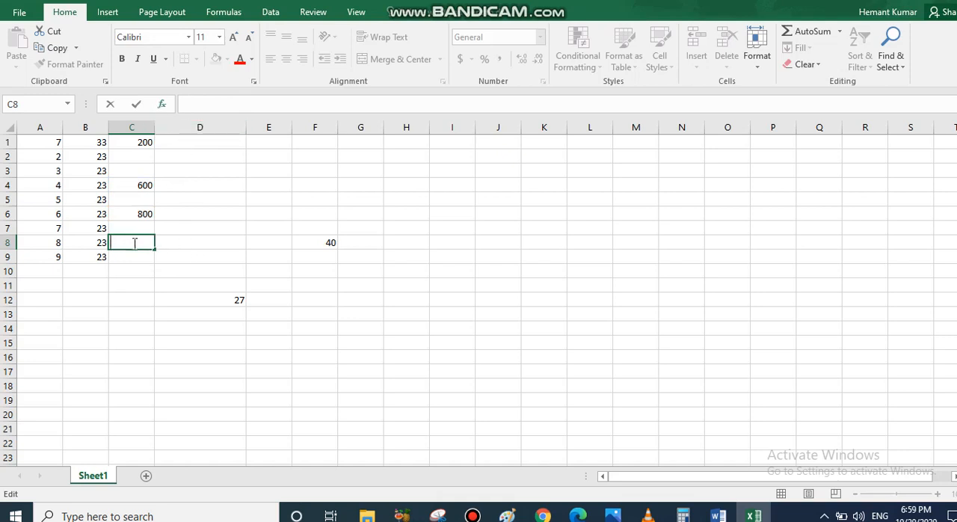
left_click(162, 274)
double_click(139, 245)
left_click(137, 228)
left_click(187, 229)
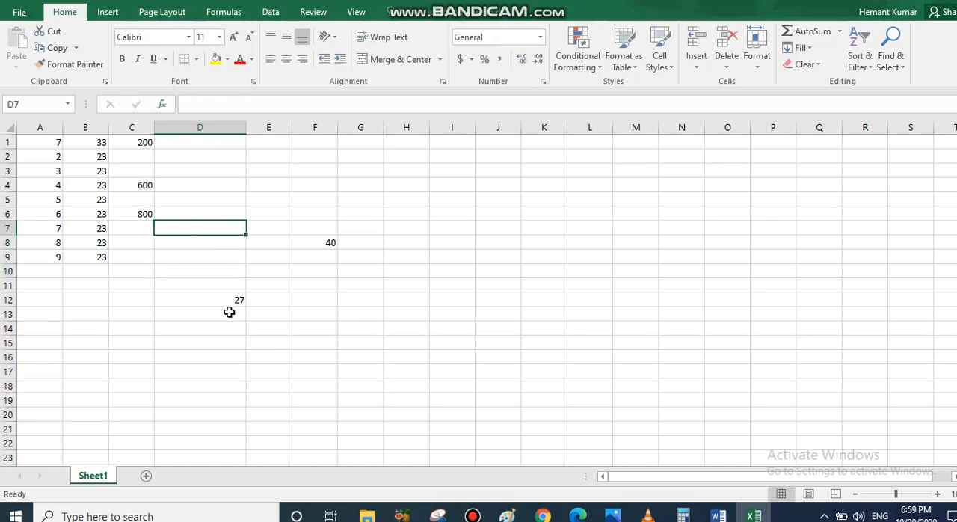
Delete the formula =A4+B4 from cell D12.
left_click(225, 273)
left_click(212, 300)
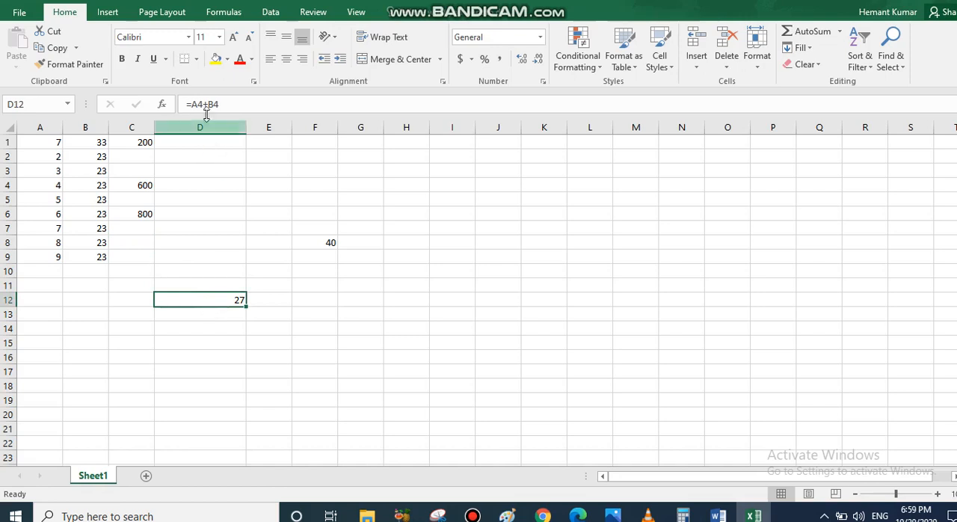
left_click(228, 104)
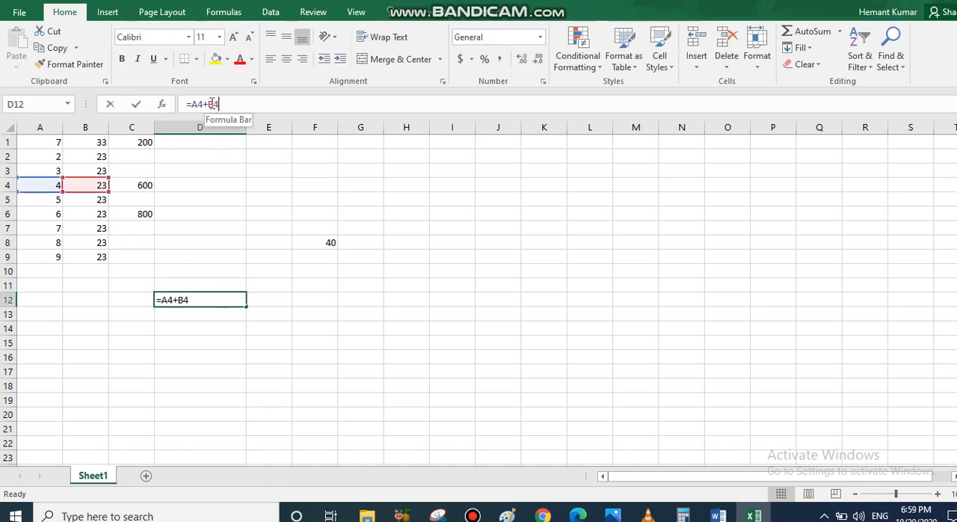
left_click_drag(224, 104, 182, 105)
key("BackSpace")
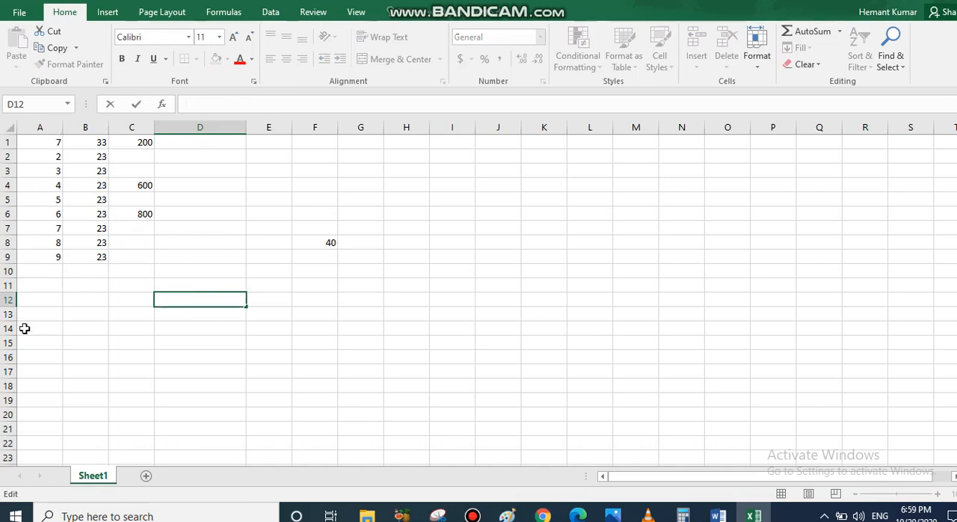
Total A1:A9 in cell A10 with the AutoSum Sum function and review the resulting formula.
left_click(34, 272)
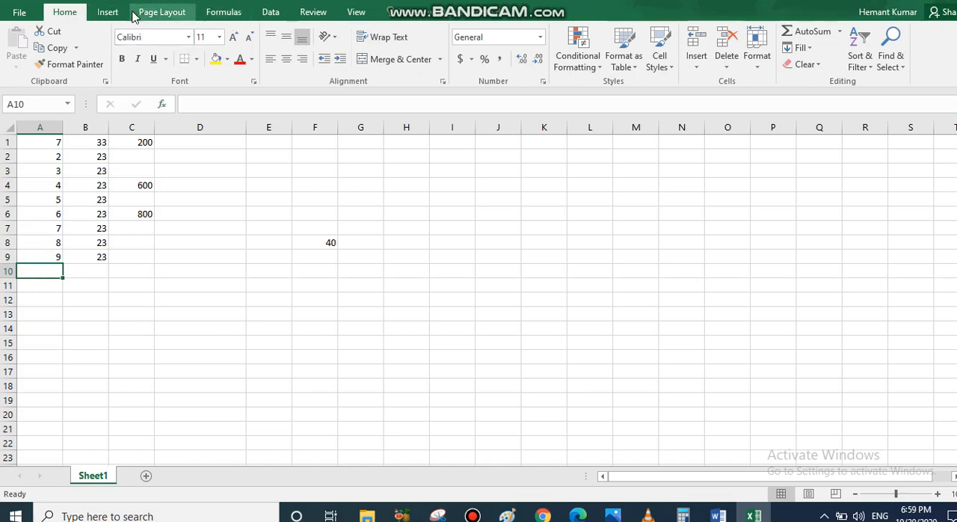
left_click(226, 15)
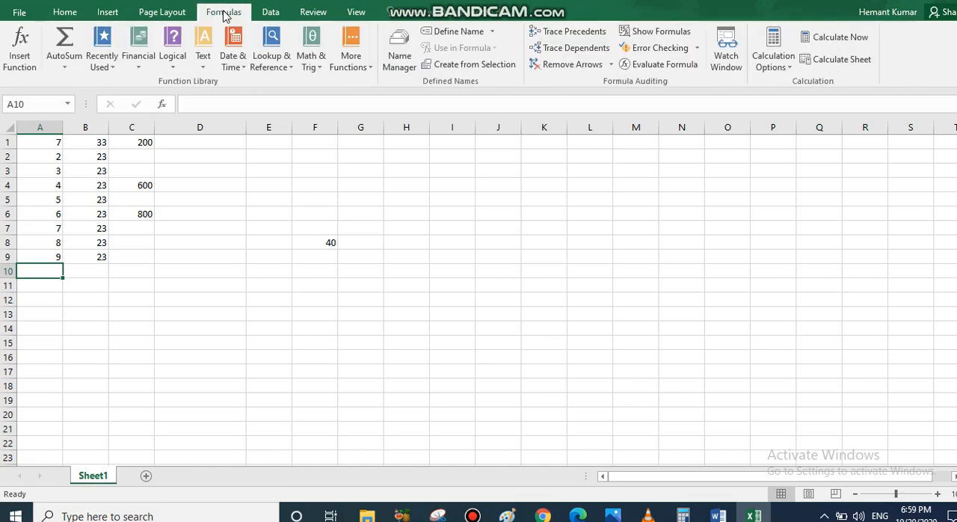
left_click(66, 69)
left_click(75, 83)
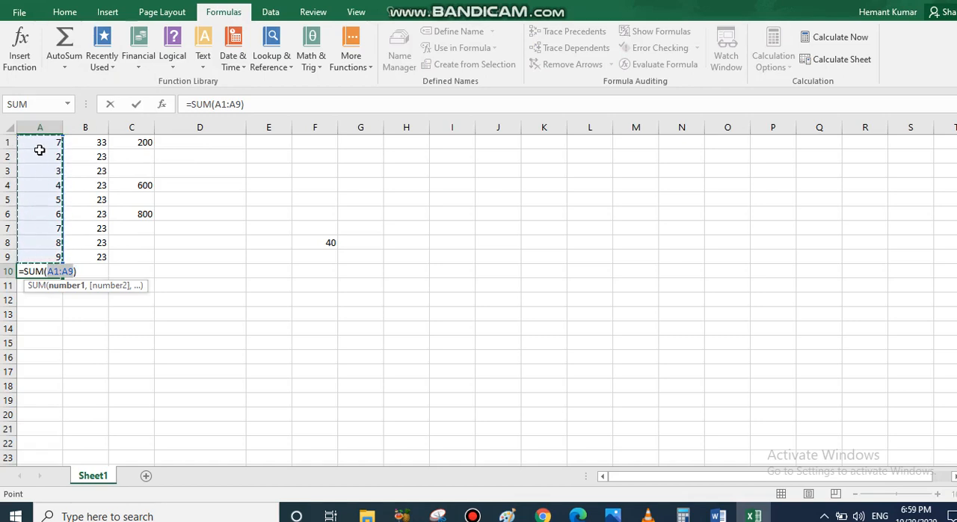
left_click(70, 67)
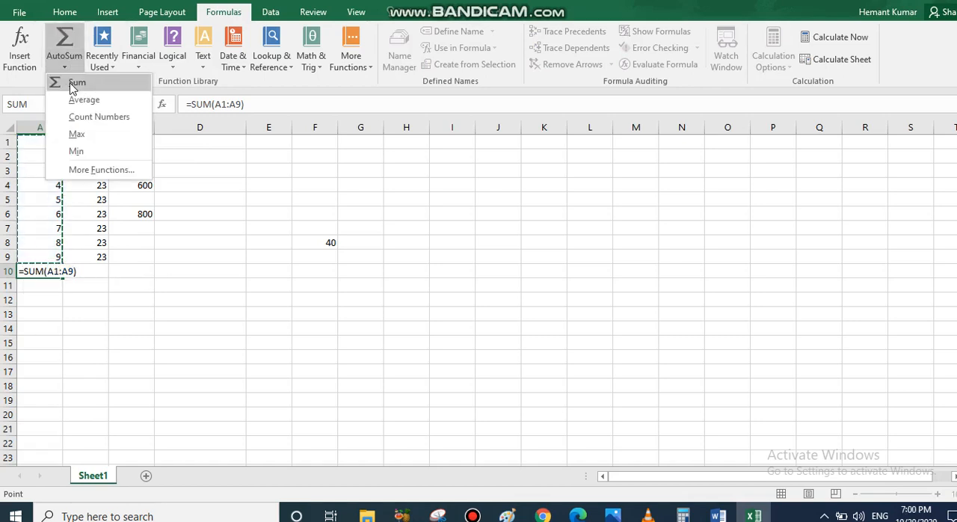
left_click(80, 83)
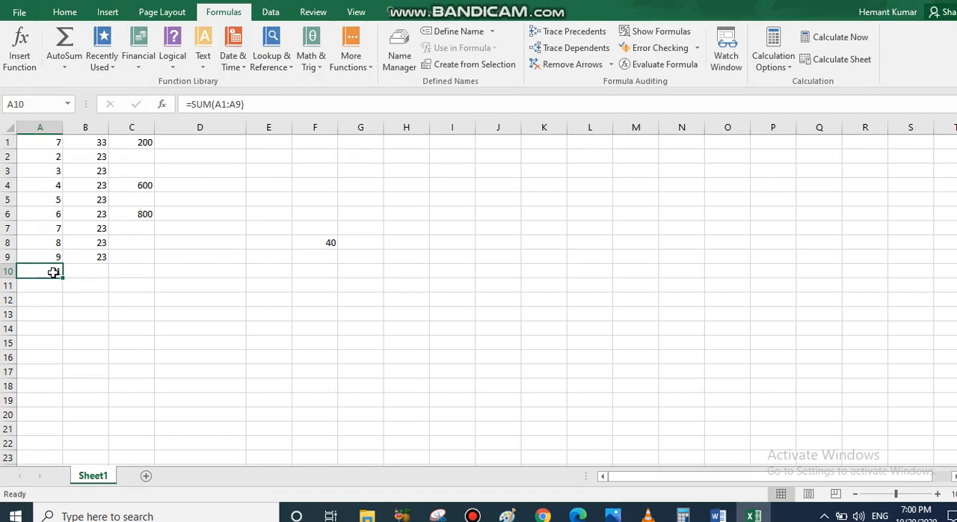
left_click_drag(249, 105, 182, 103)
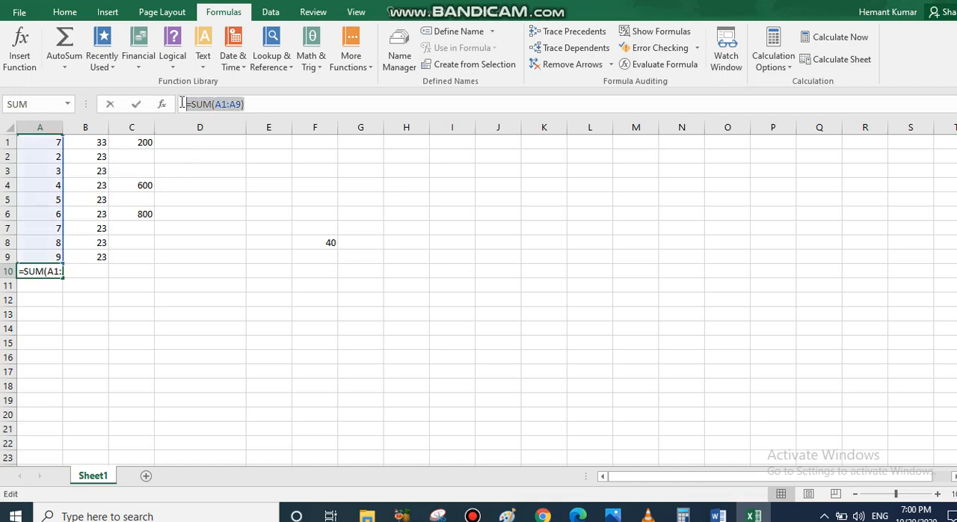
left_click(260, 105)
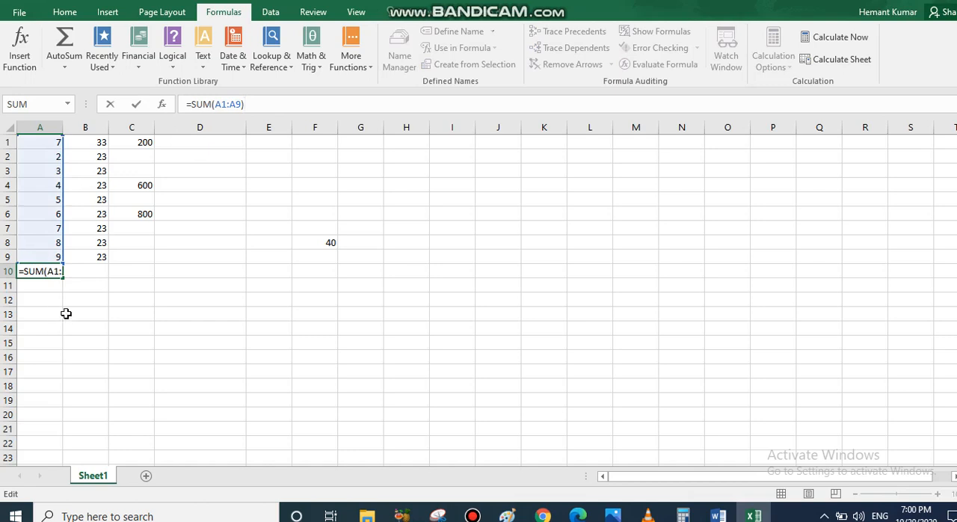
Insert an AutoSum Sum in cell A11 and extend its range to A4:A10.
left_click(46, 284)
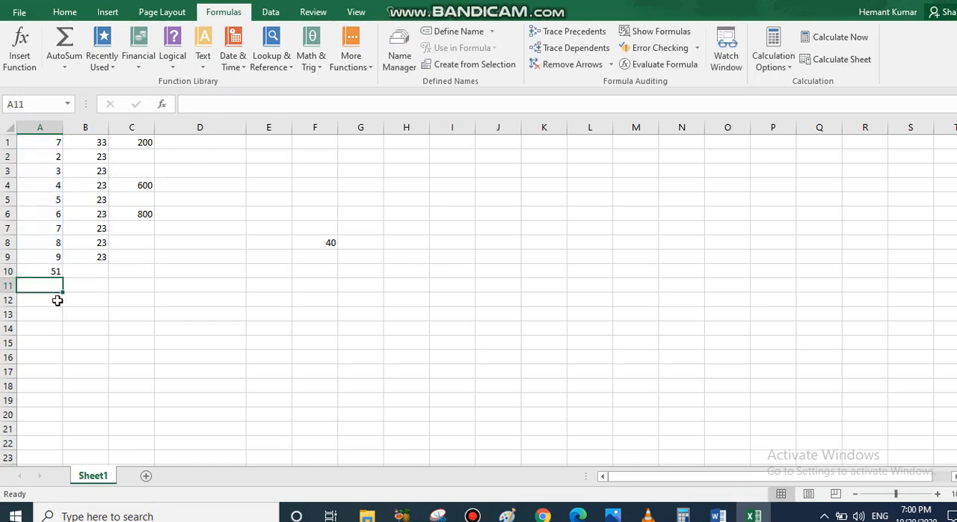
left_click(66, 67)
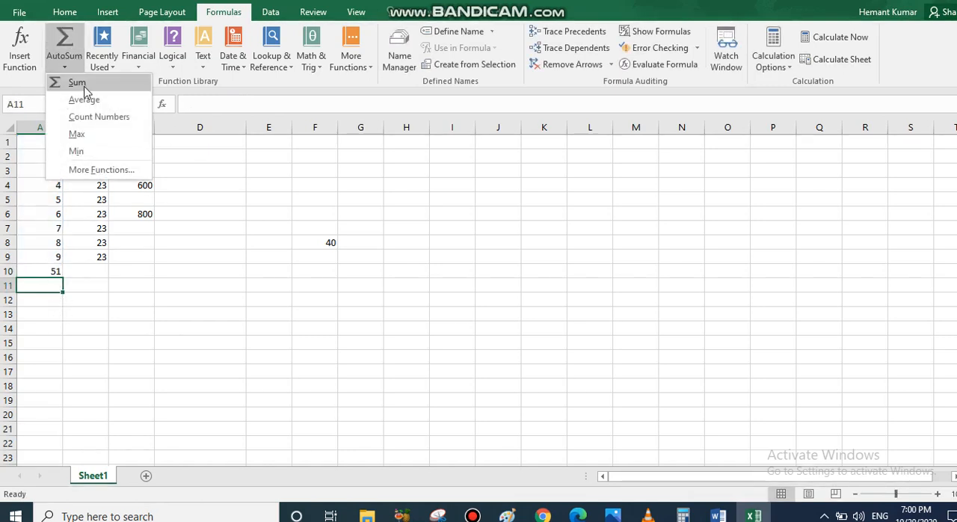
left_click(83, 81)
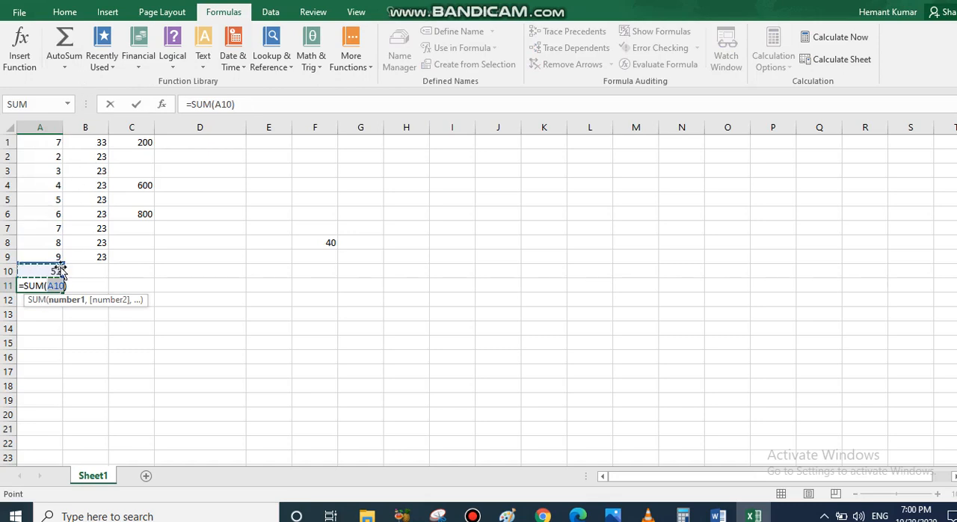
mouse_move(64, 261)
left_mouse_down()
mouse_move(68, 199)
mouse_move(61, 271)
left_mouse_up()
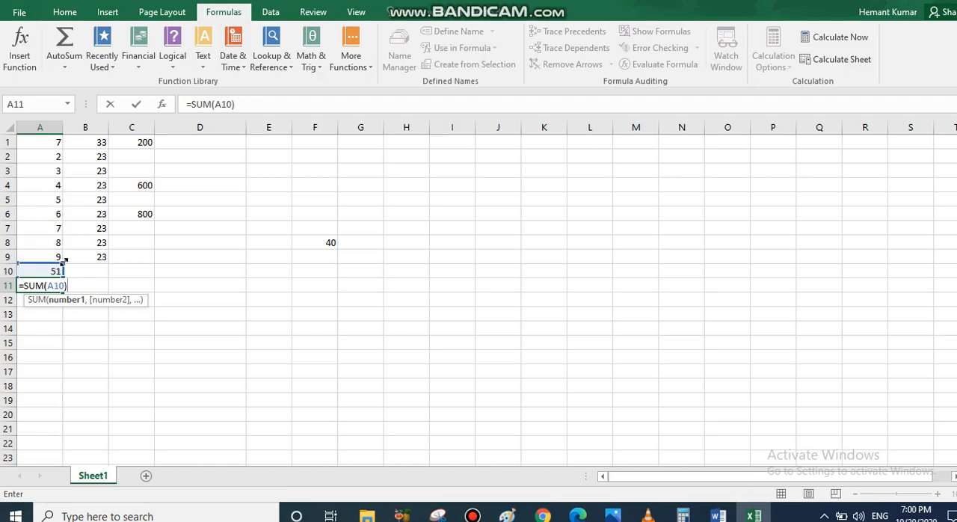
left_click_drag(64, 261, 68, 181)
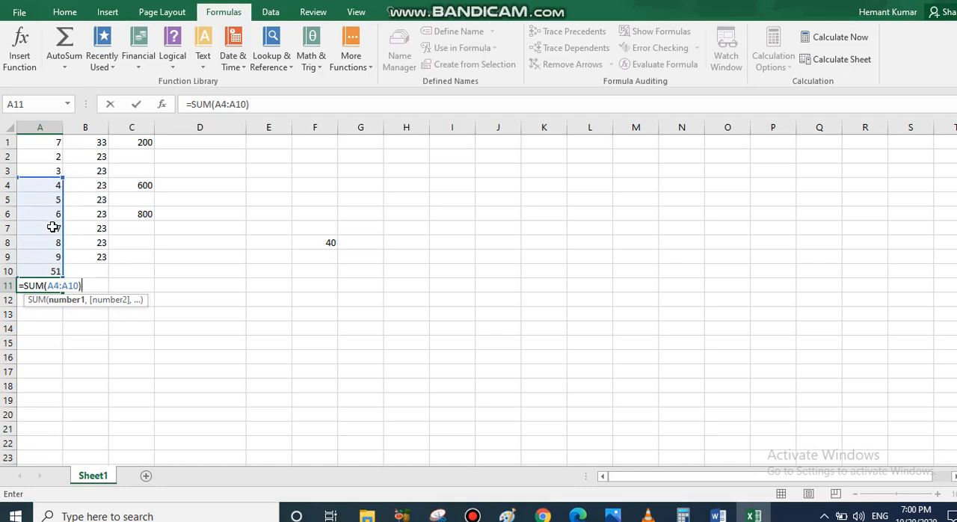
key("Return")
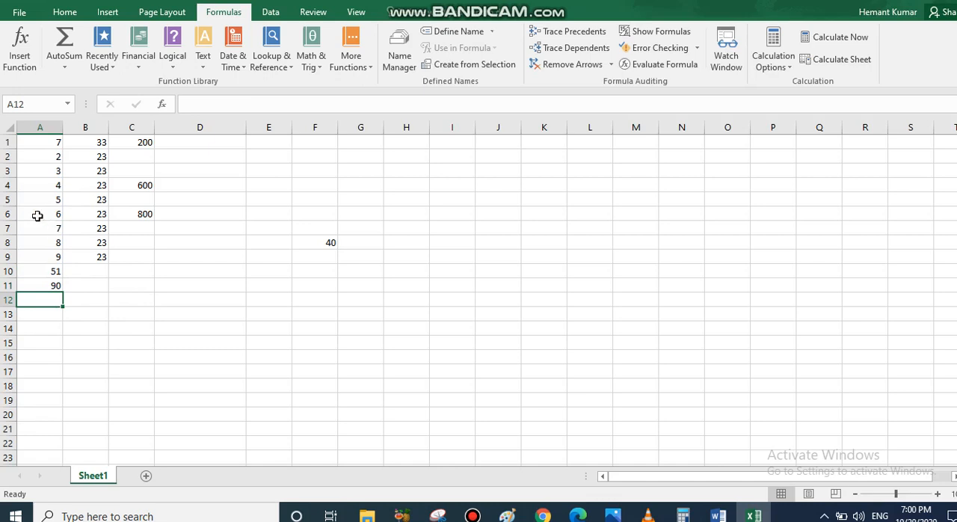
Compare the SUM formula in cell A11 with its source range A4:A10.
left_click(53, 286)
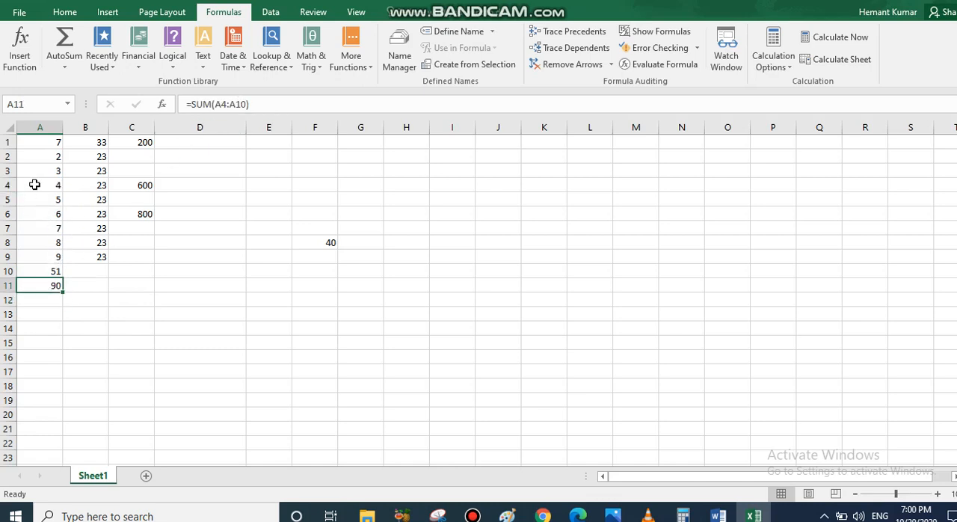
left_click_drag(34, 184, 47, 277)
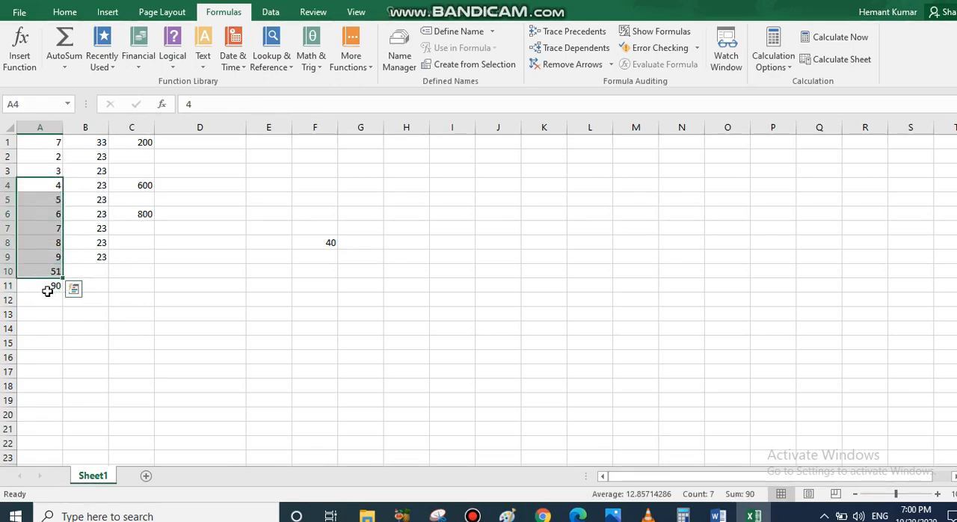
left_click(48, 286)
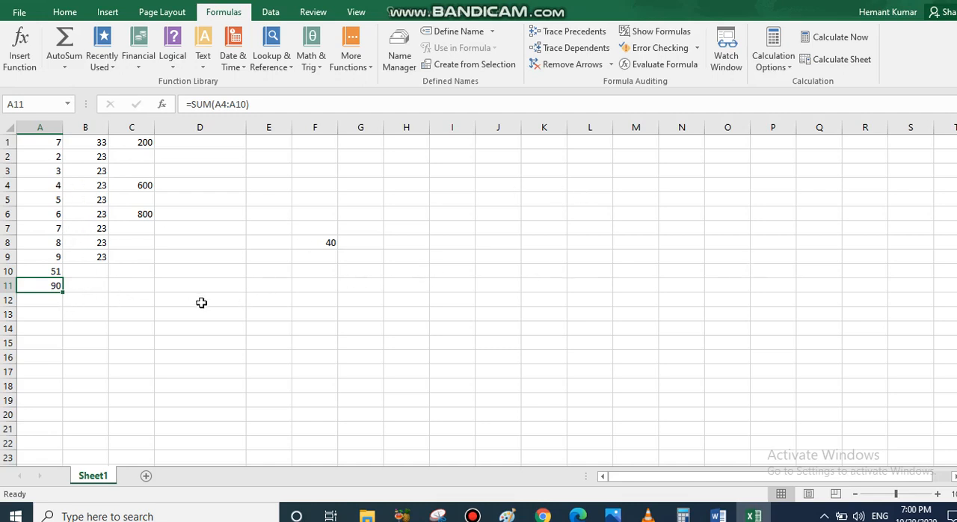
left_click(69, 72)
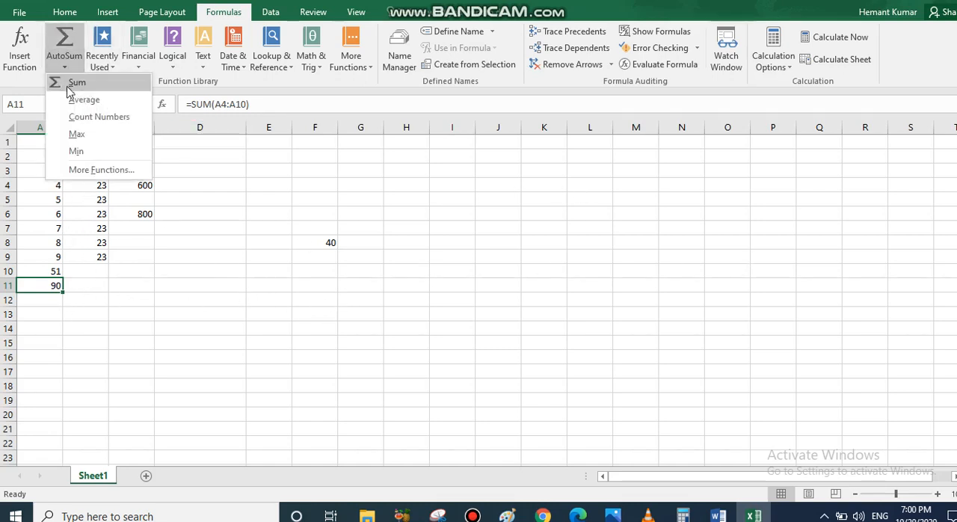
key("Escape")
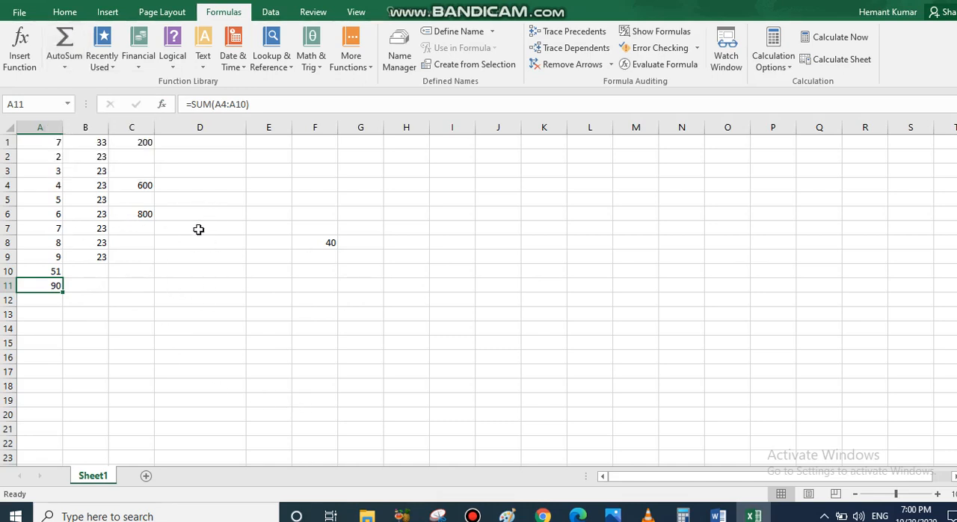
Enter the formula =C6+C4 in cell D10 and check its result.
left_click(223, 275)
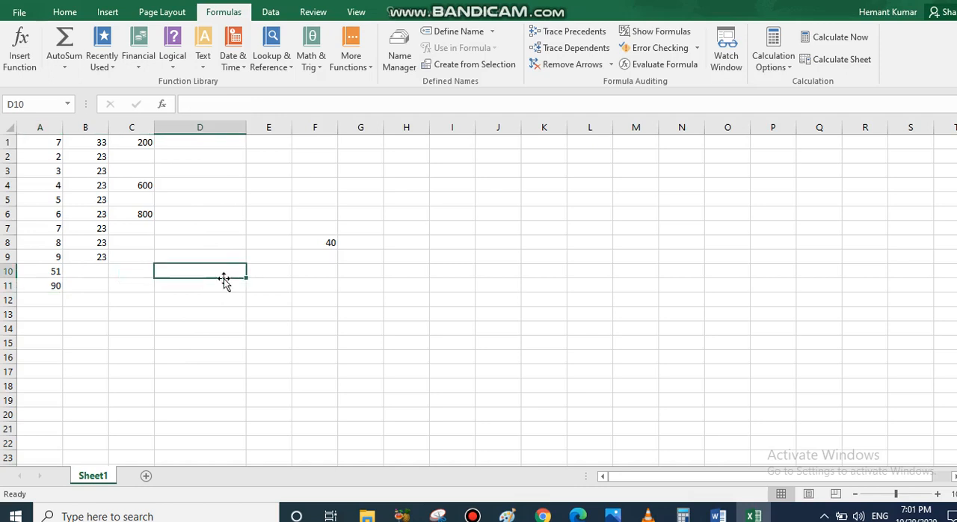
type("=")
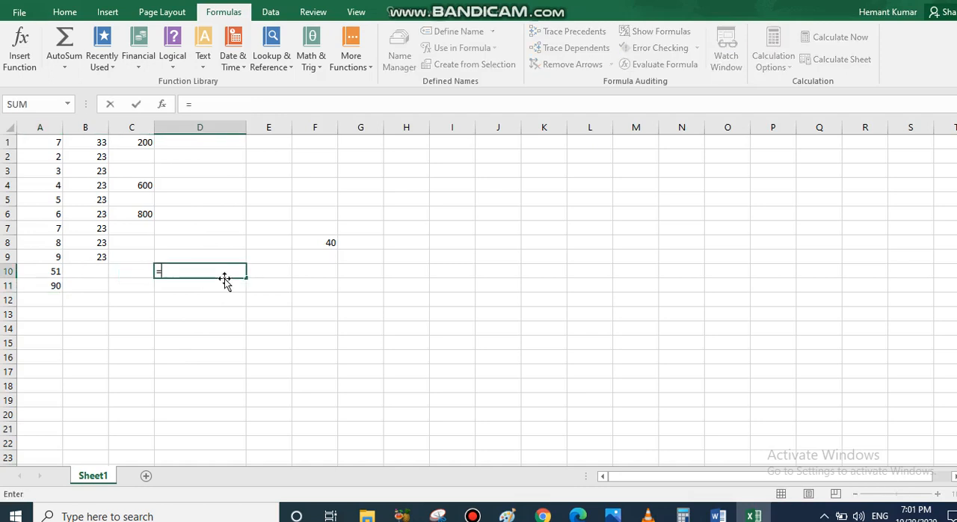
left_click(137, 213)
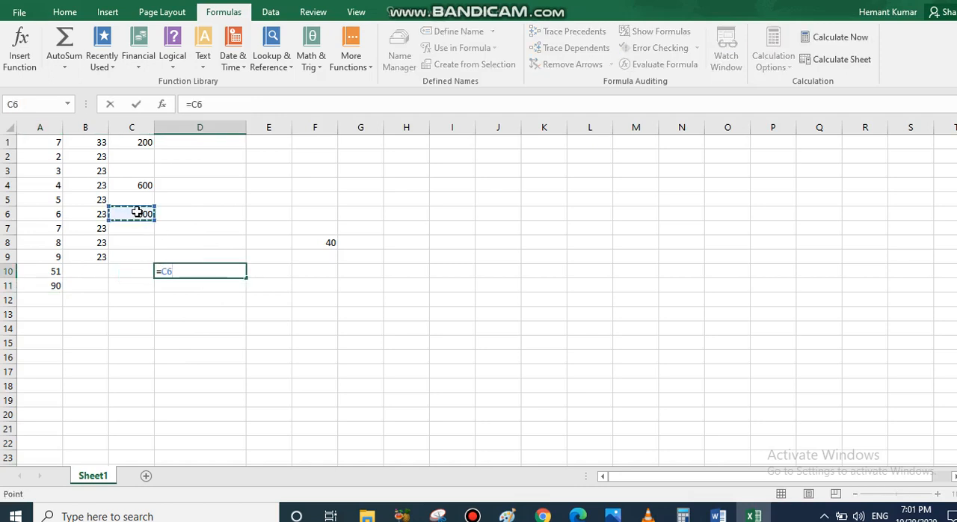
type("+")
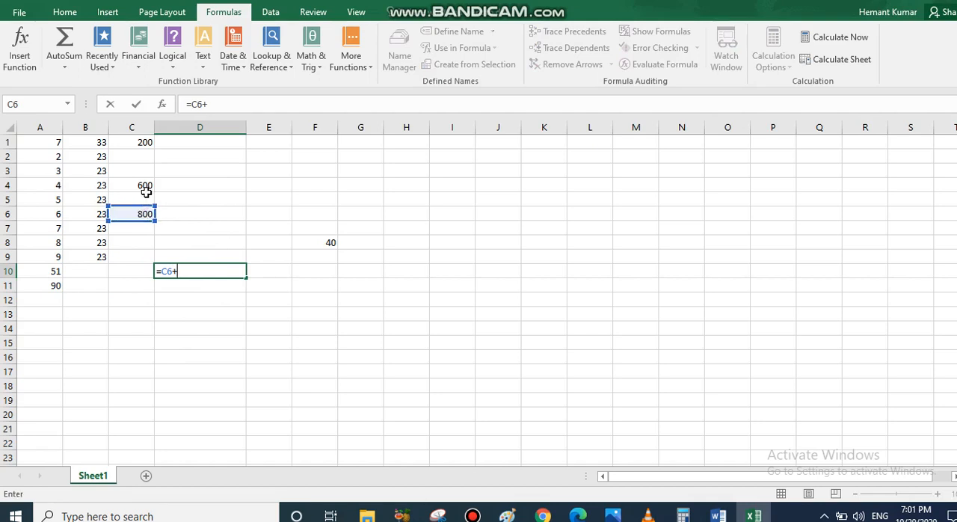
left_click(146, 183)
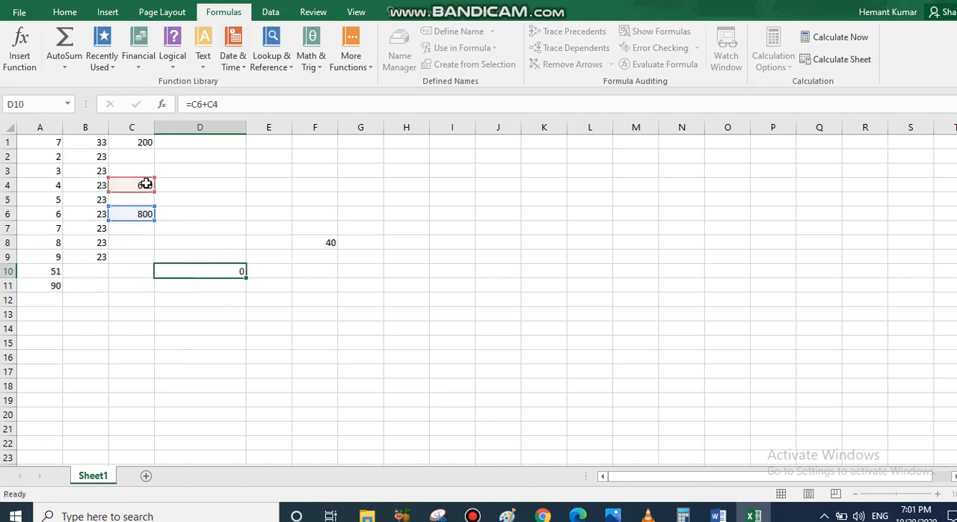
key("Return")
left_click(213, 264)
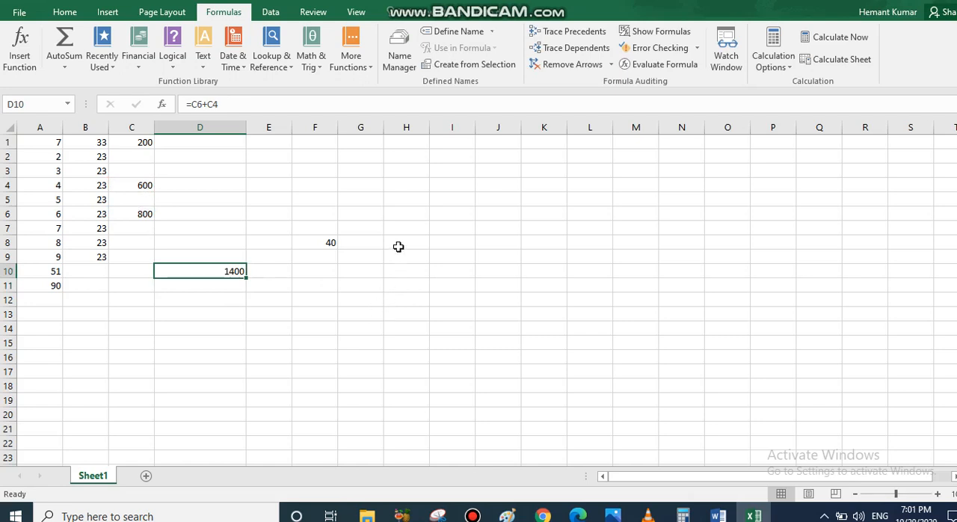
left_click_drag(311, 309, 52, 143)
left_click(495, 270)
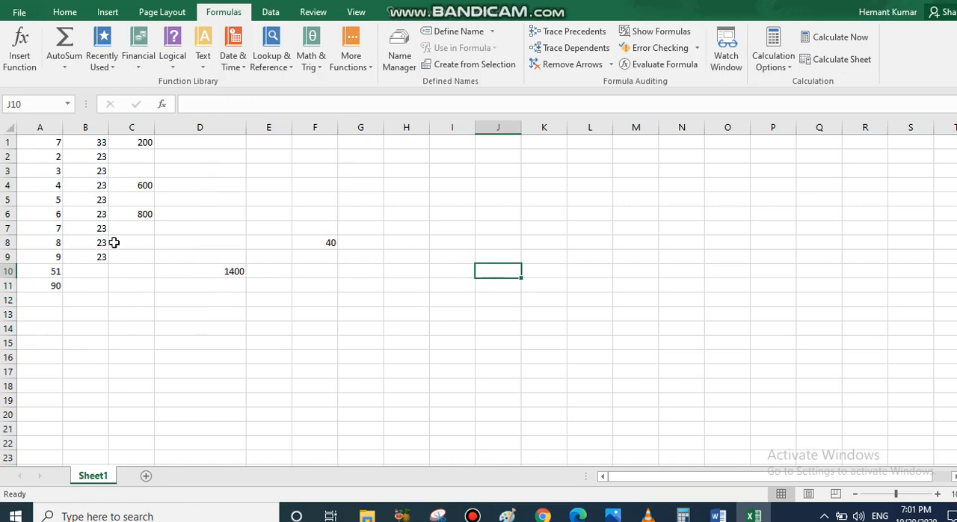